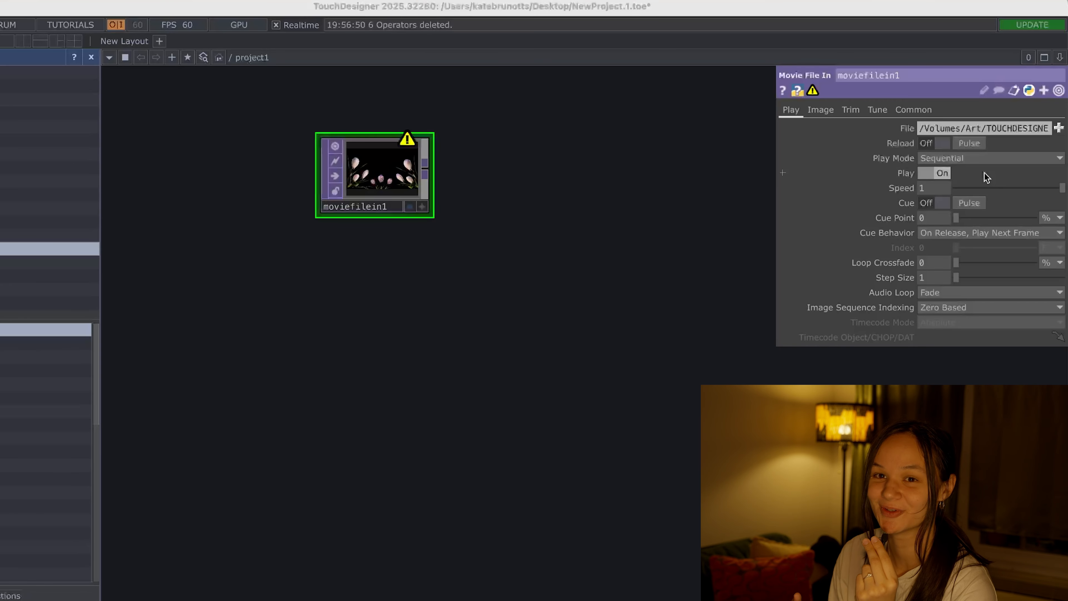
Set the movie file's play mode to Specify Index, with the index unit as Fraction.
{"action": "left_click", "coordinate": [986, 177]}
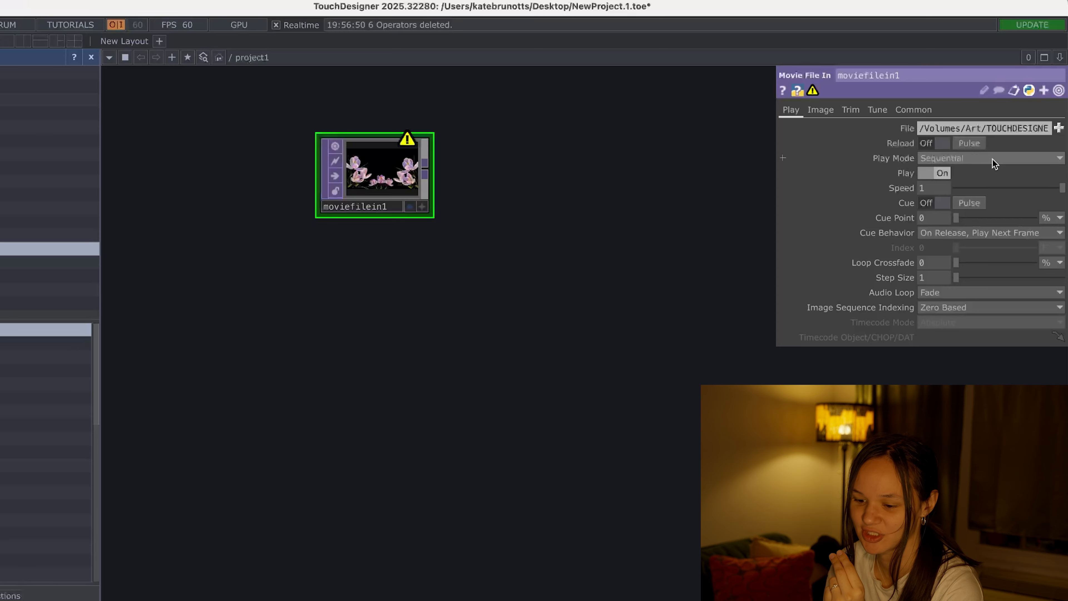
{"action": "left_click", "coordinate": [985, 161]}
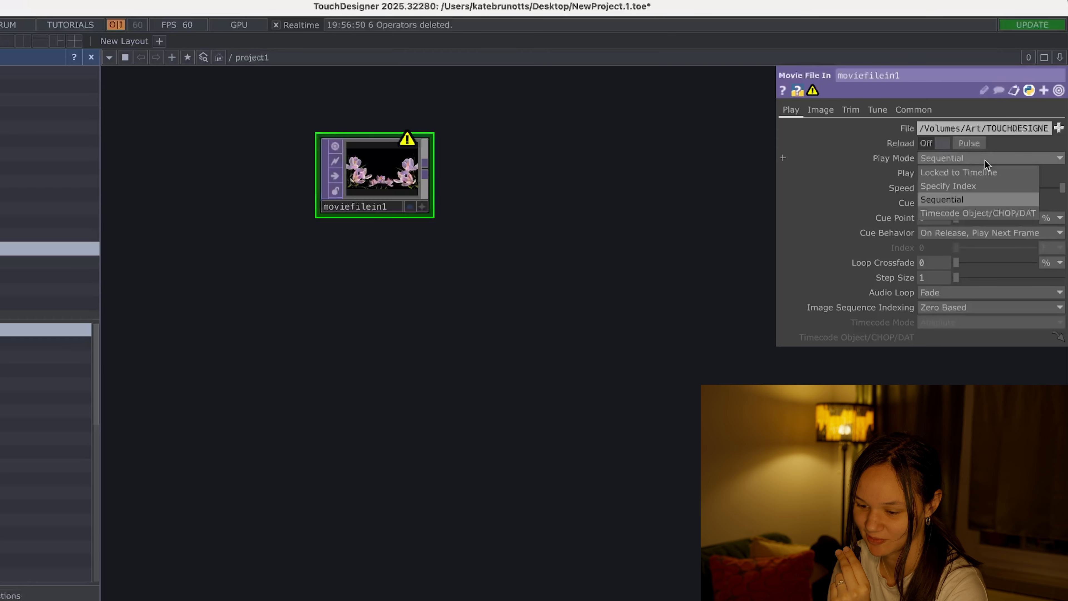
{"action": "left_click", "coordinate": [967, 186]}
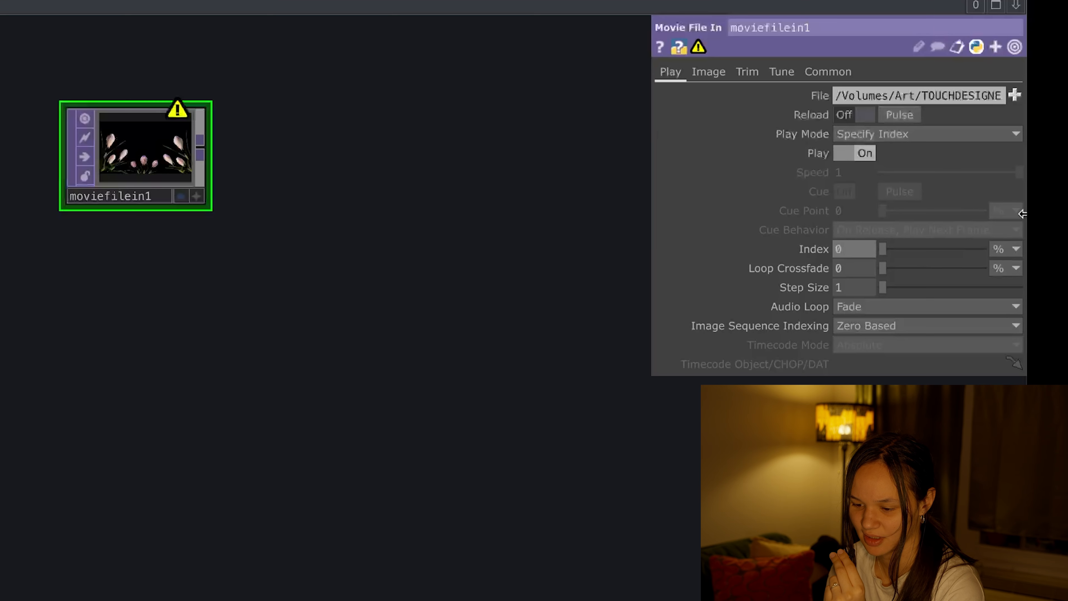
{"action": "left_click", "coordinate": [1052, 248]}
{"action": "left_click", "coordinate": [1048, 256]}
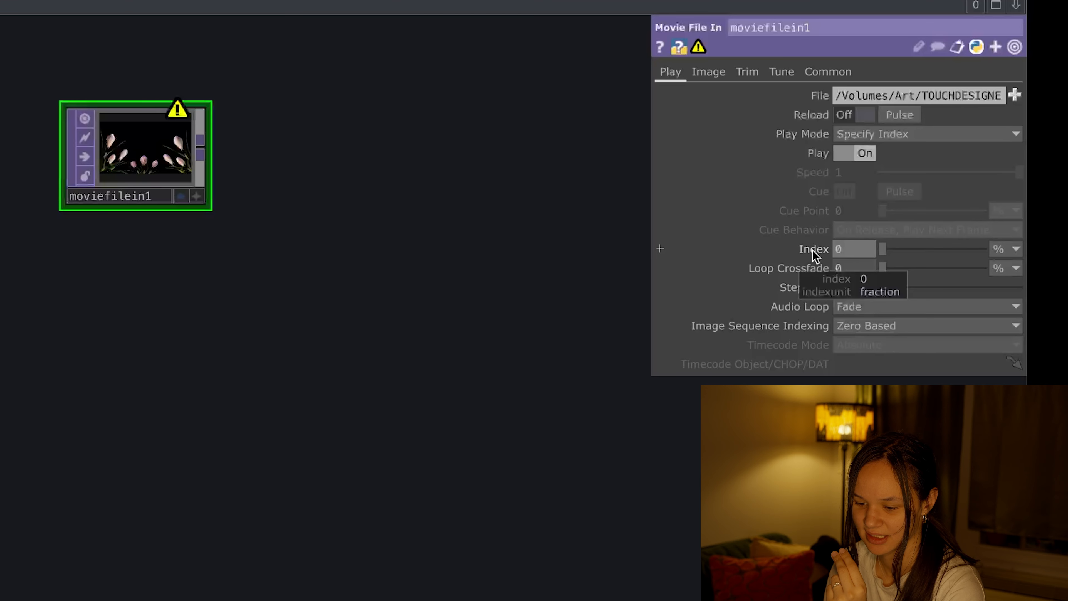
{"action": "left_click", "coordinate": [1014, 249]}
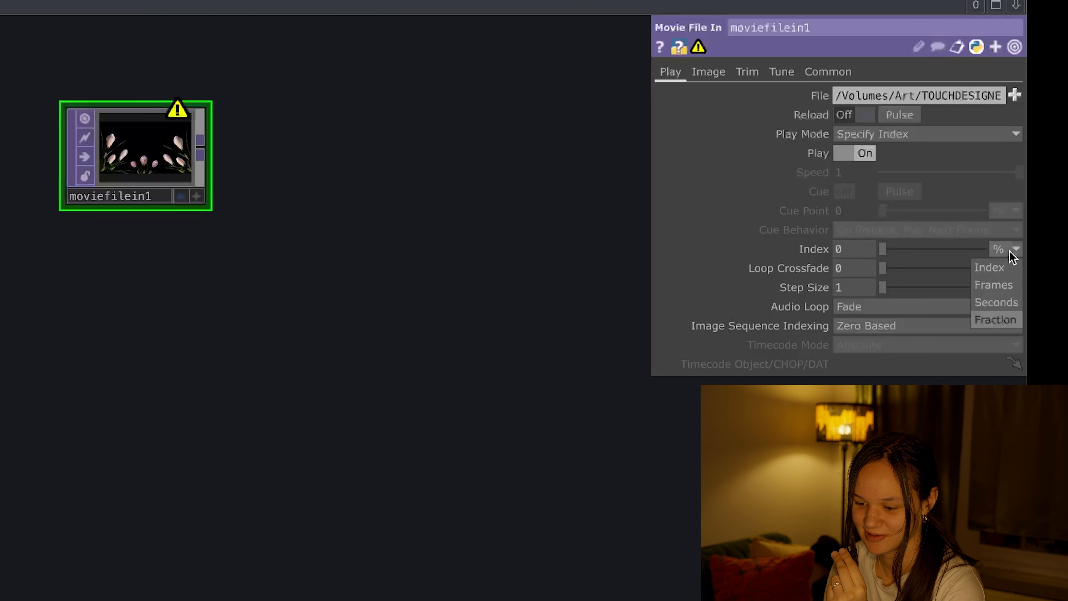
{"action": "left_click", "coordinate": [1002, 326]}
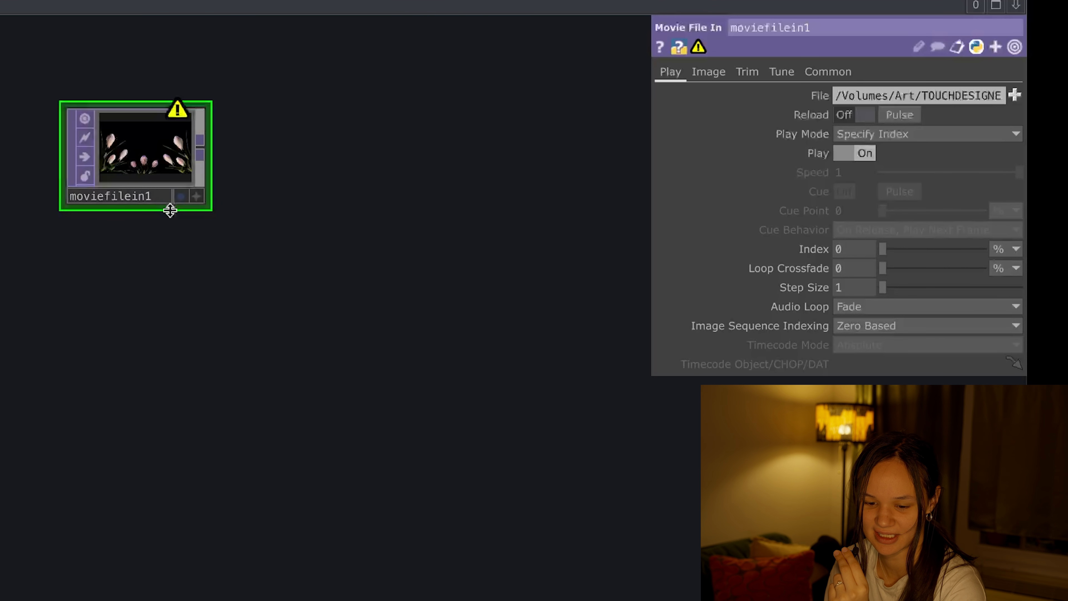
Display moviefilein1 in the network background and raise its Index to scrub through the flower clip.
{"action": "left_click", "coordinate": [183, 200]}
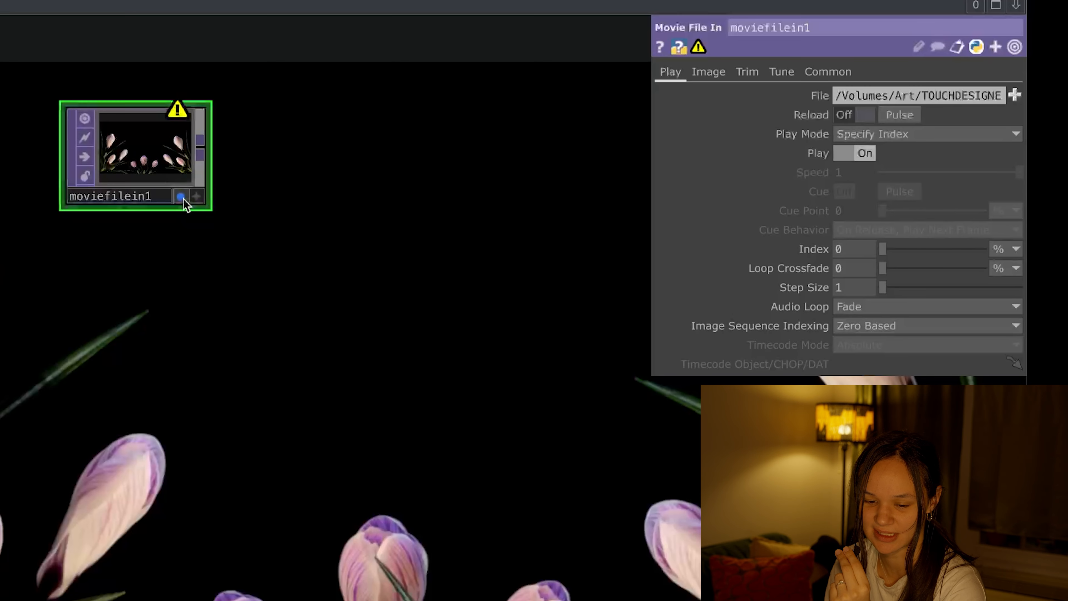
{"action": "left_click_drag", "start_coordinate": [883, 253], "coordinate": [950, 249]}
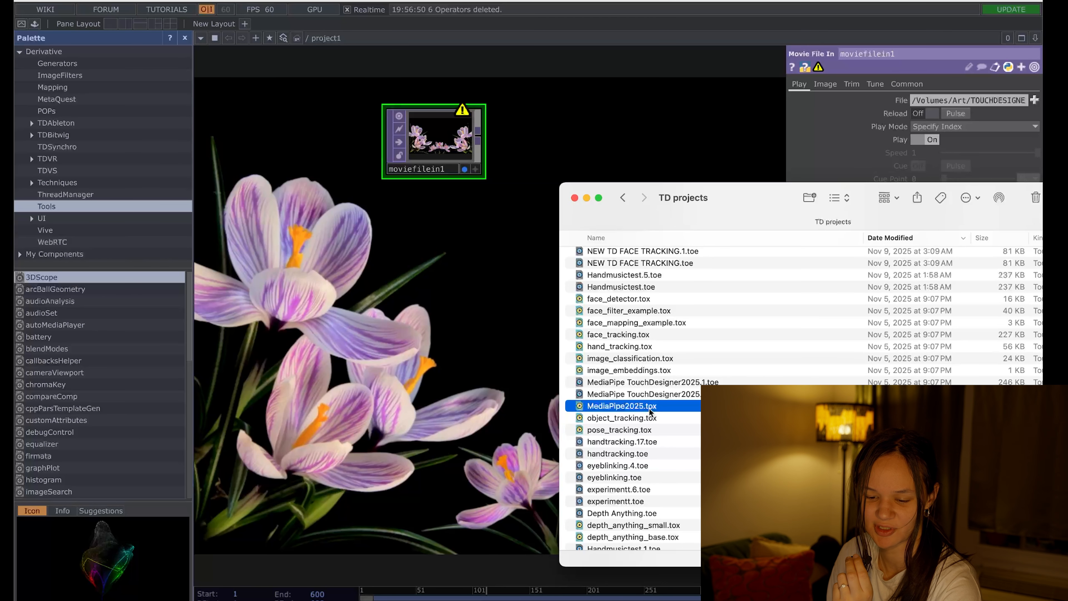
Load MediaPipe2025.tox and hand_tracking.tox from the TD projects folder into the network, with hand tracking beside MediaPipe.
{"action": "left_click_drag", "start_coordinate": [650, 411], "coordinate": [397, 301]}
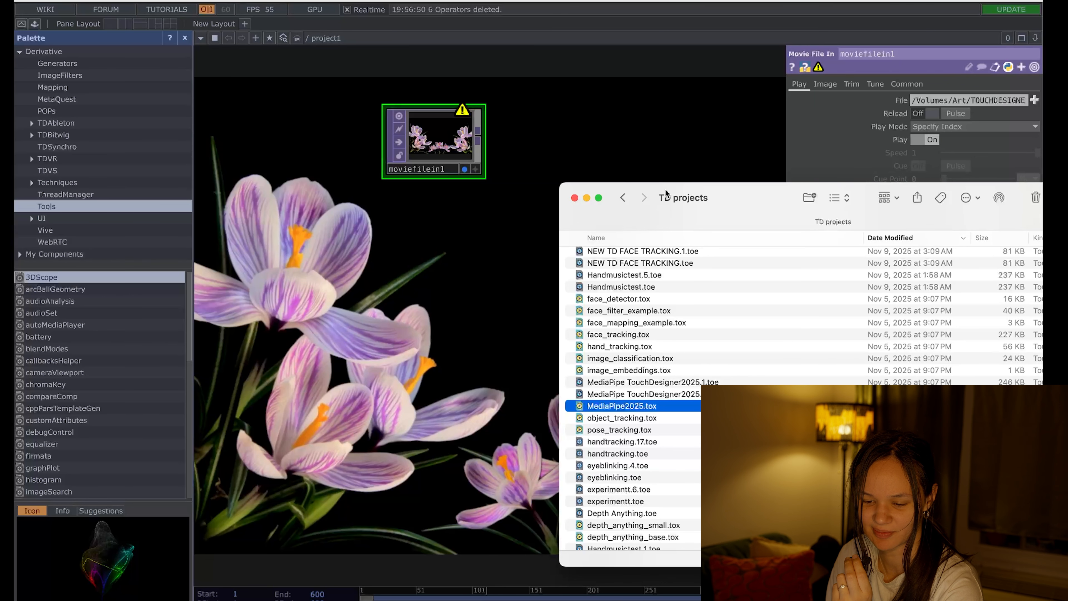
{"action": "left_click_drag", "start_coordinate": [728, 194], "coordinate": [829, 198]}
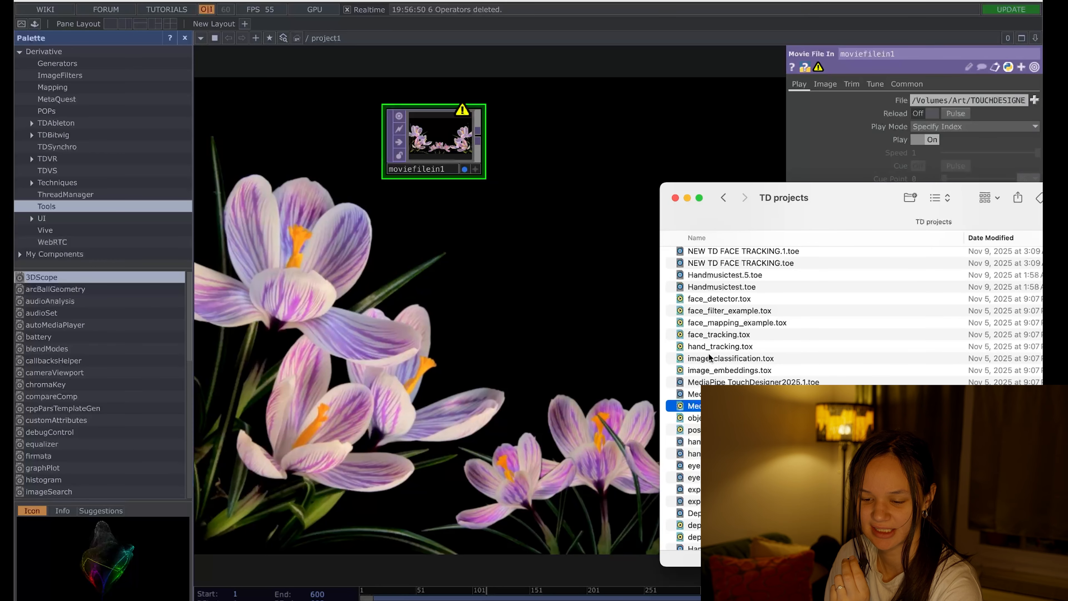
{"action": "left_click", "coordinate": [710, 348]}
{"action": "left_click", "coordinate": [691, 369]}
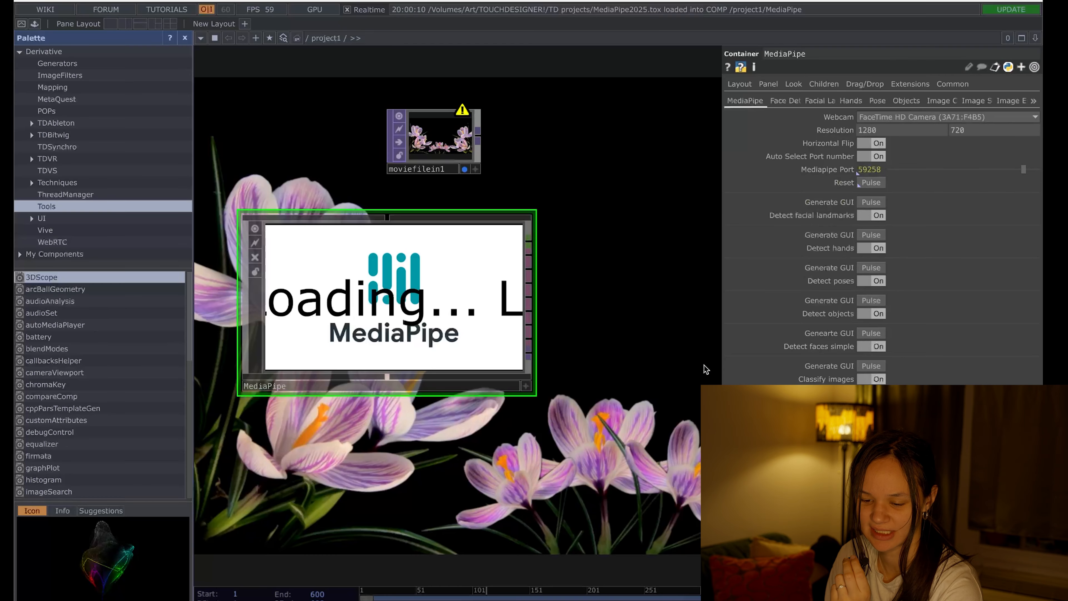
{"action": "left_click", "coordinate": [112, 589]}
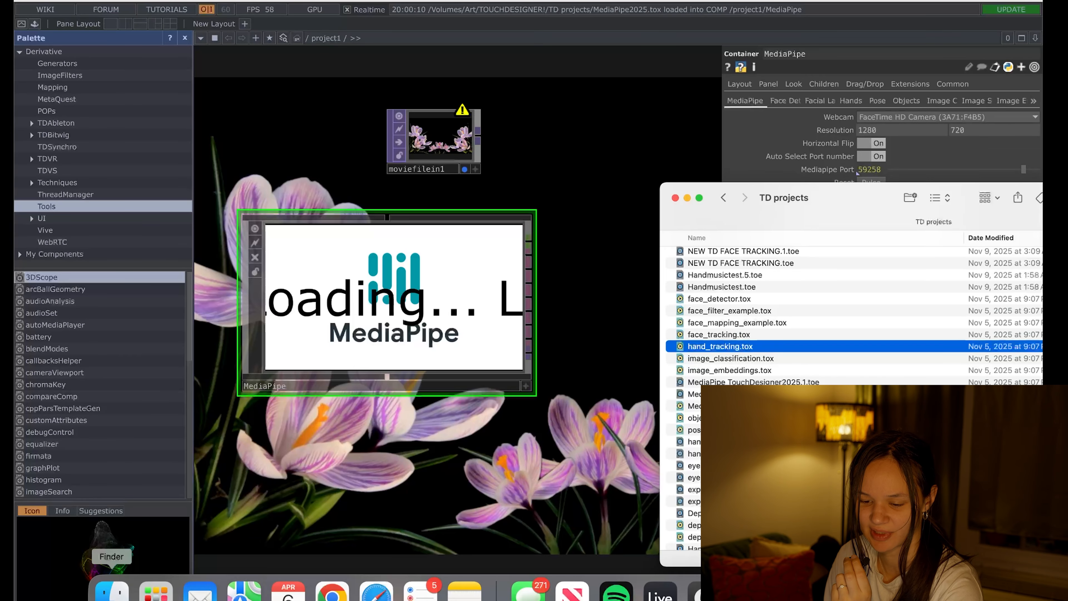
{"action": "left_click_drag", "start_coordinate": [731, 350], "coordinate": [630, 259]}
{"action": "left_click", "coordinate": [582, 434]}
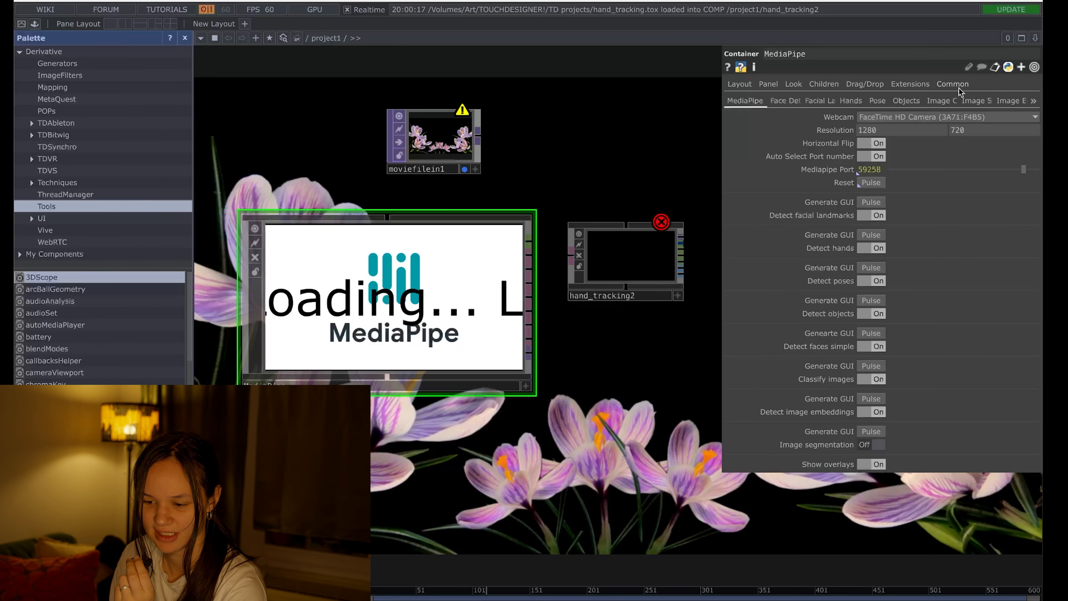
Turn on Enable External .tox for the MediaPipe container.
{"action": "left_click", "coordinate": [953, 84]}
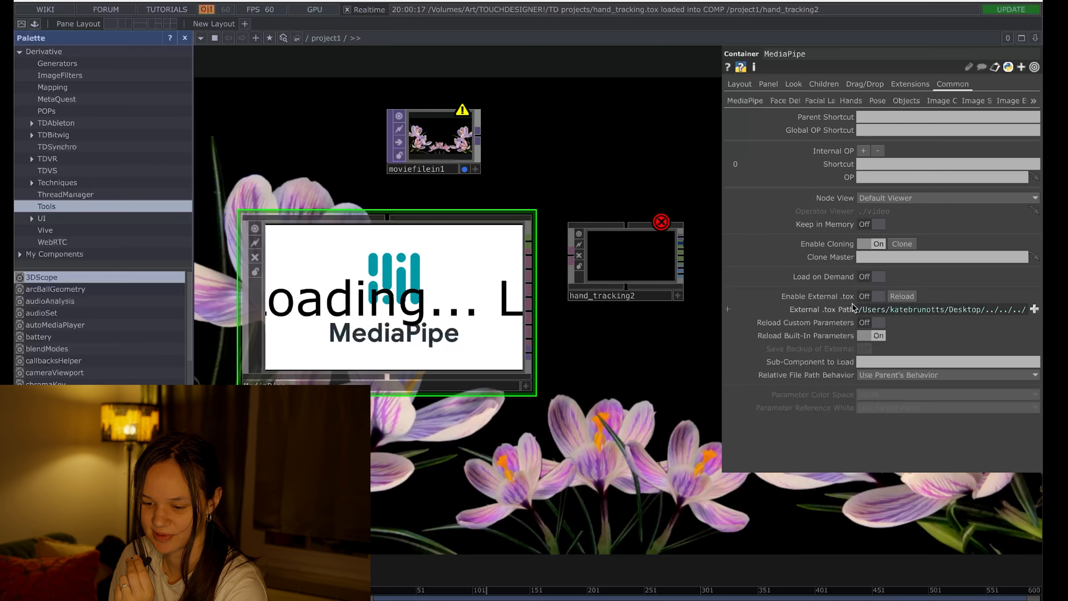
{"action": "left_click", "coordinate": [871, 297]}
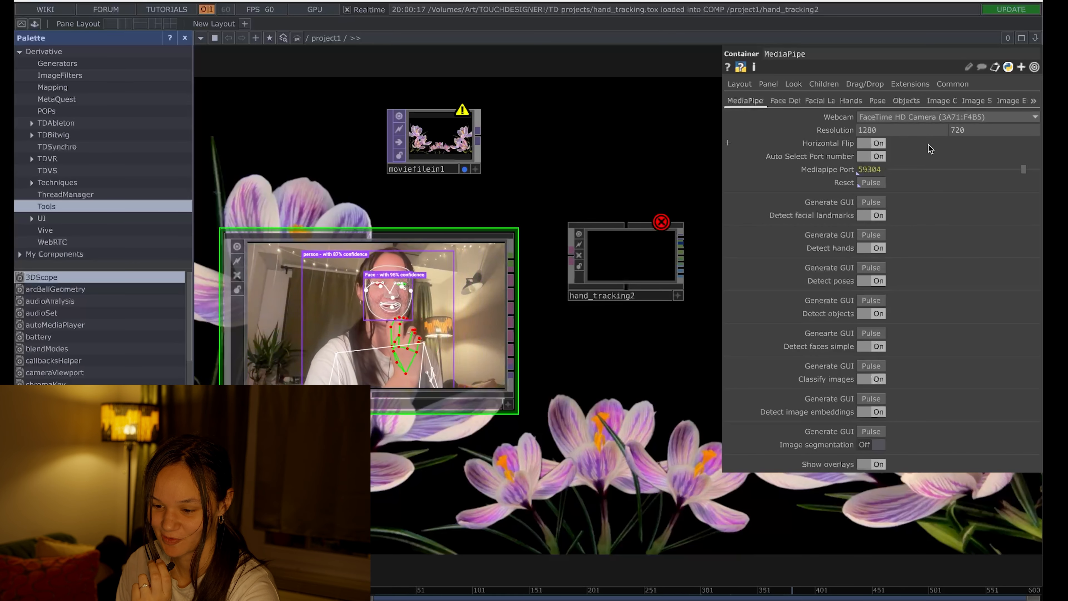
{"action": "left_click", "coordinate": [1031, 101]}
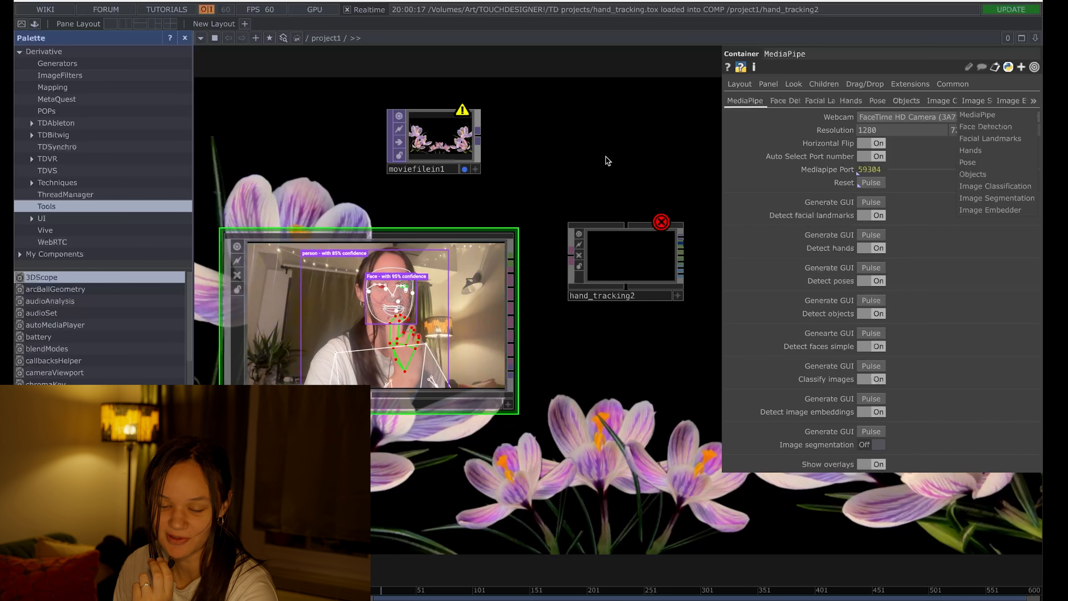
{"action": "left_click", "coordinate": [739, 87]}
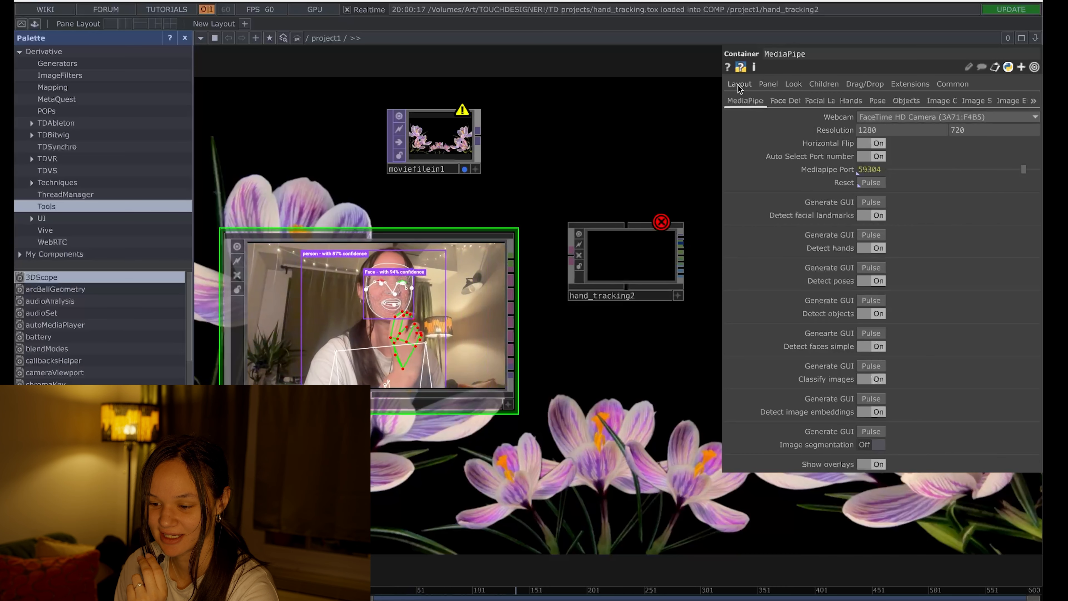
{"action": "left_click", "coordinate": [738, 87]}
{"action": "left_click", "coordinate": [954, 85]}
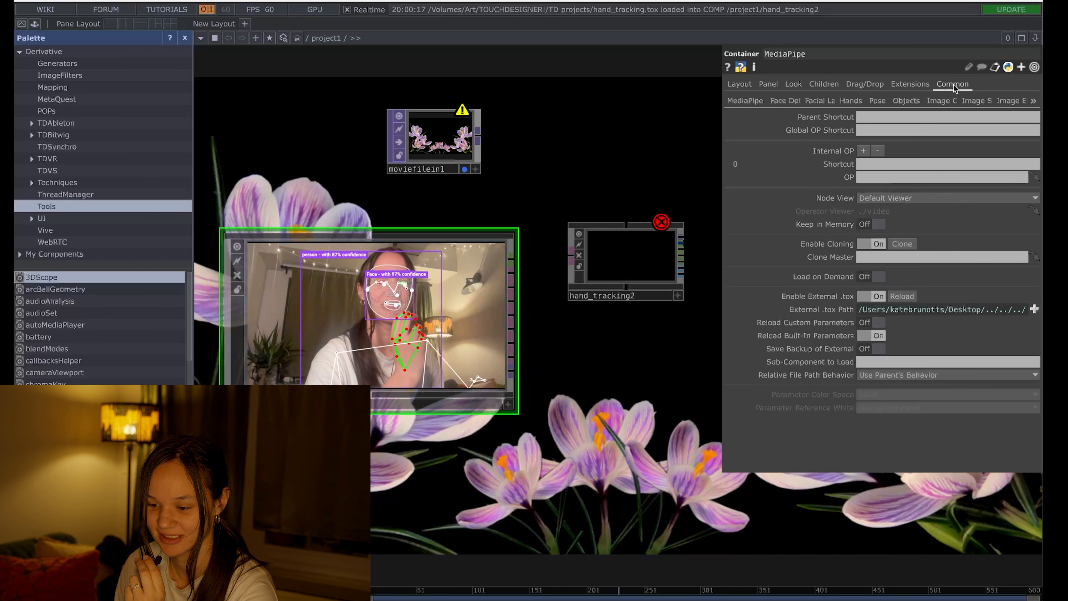
{"action": "left_click", "coordinate": [1033, 104]}
Turn off MediaPipe's facial landmark, pose, object, simple face and image classification detection, leaving hands and image embeddings on.
{"action": "left_click", "coordinate": [750, 104]}
{"action": "left_click", "coordinate": [750, 104]}
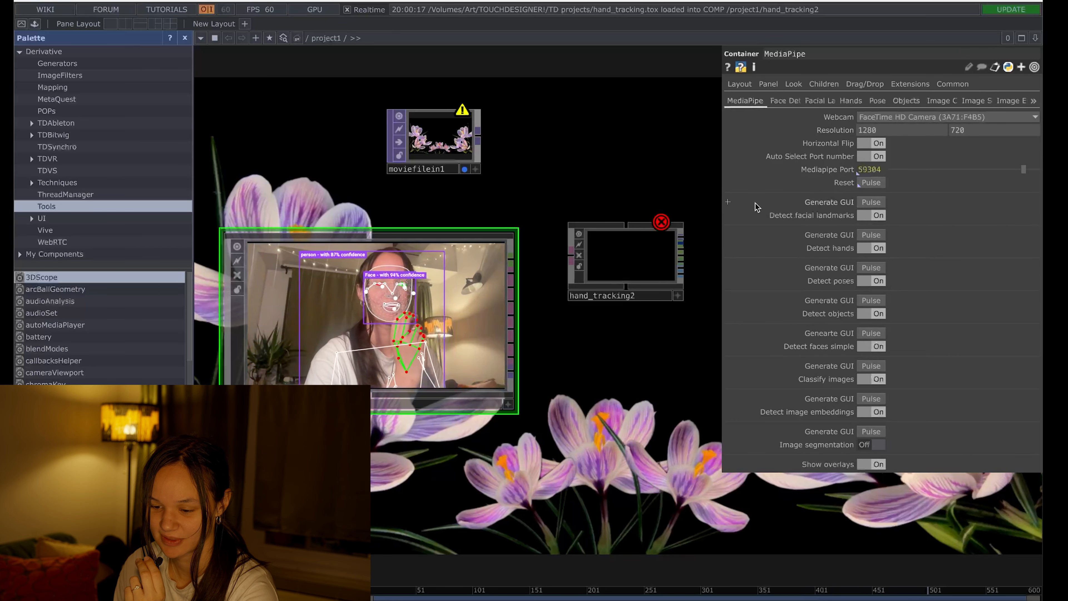
{"action": "left_click", "coordinate": [880, 214]}
{"action": "left_click", "coordinate": [876, 314]}
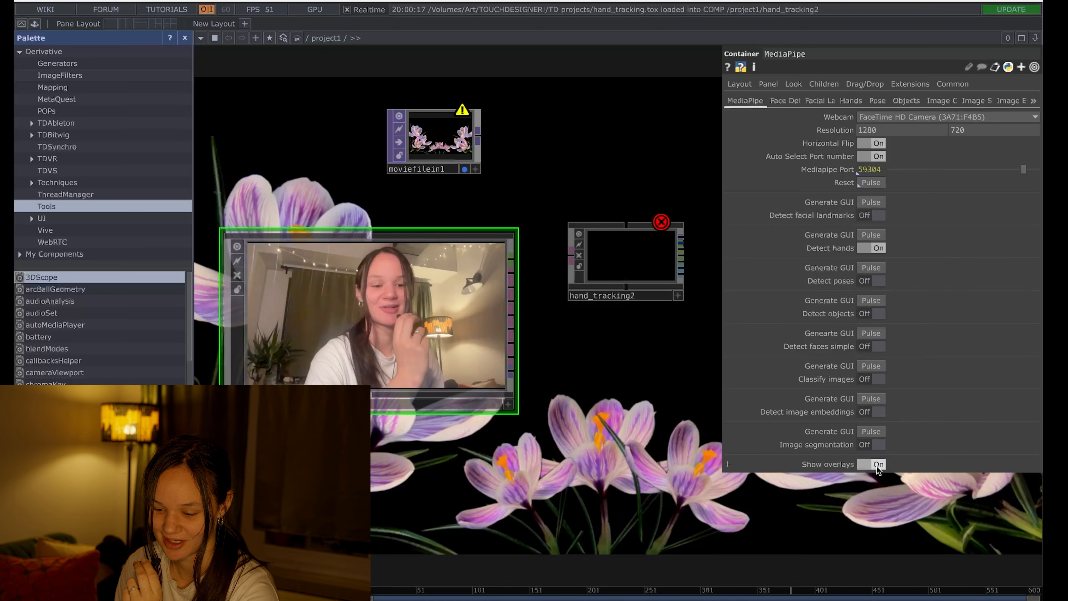
{"action": "left_click", "coordinate": [874, 411]}
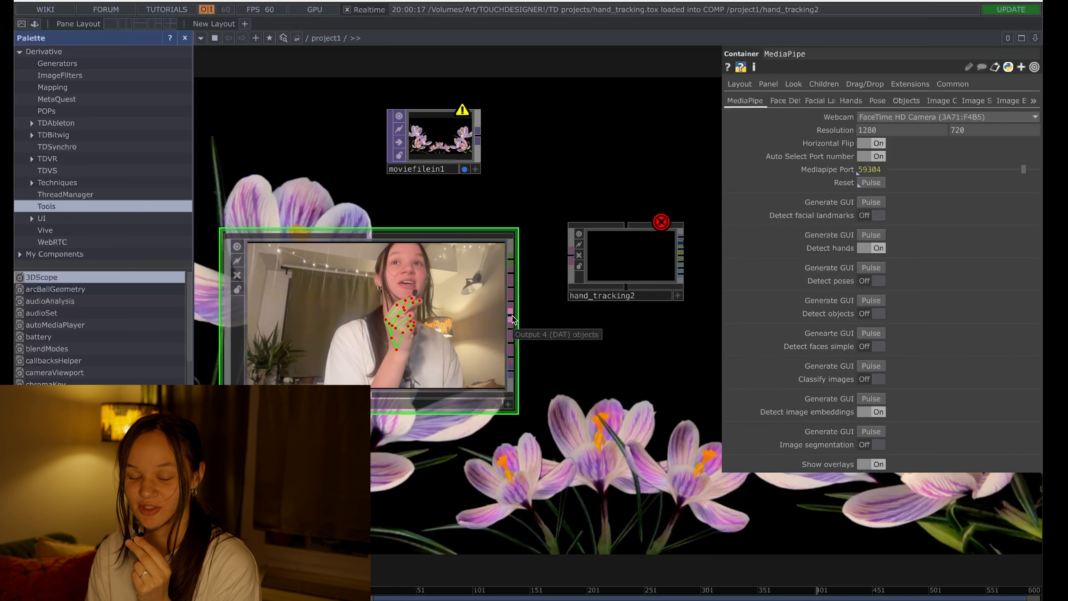
Connect the MediaPipe container's hand data output to the input of hand_tracking2.
{"action": "right_click", "coordinate": [514, 269]}
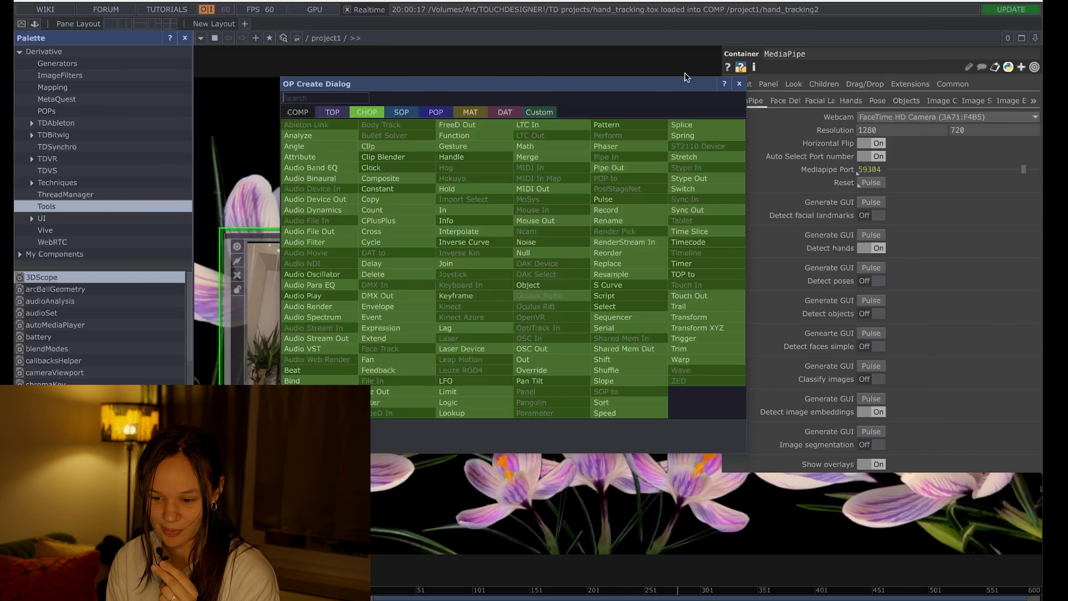
{"action": "left_click", "coordinate": [738, 85]}
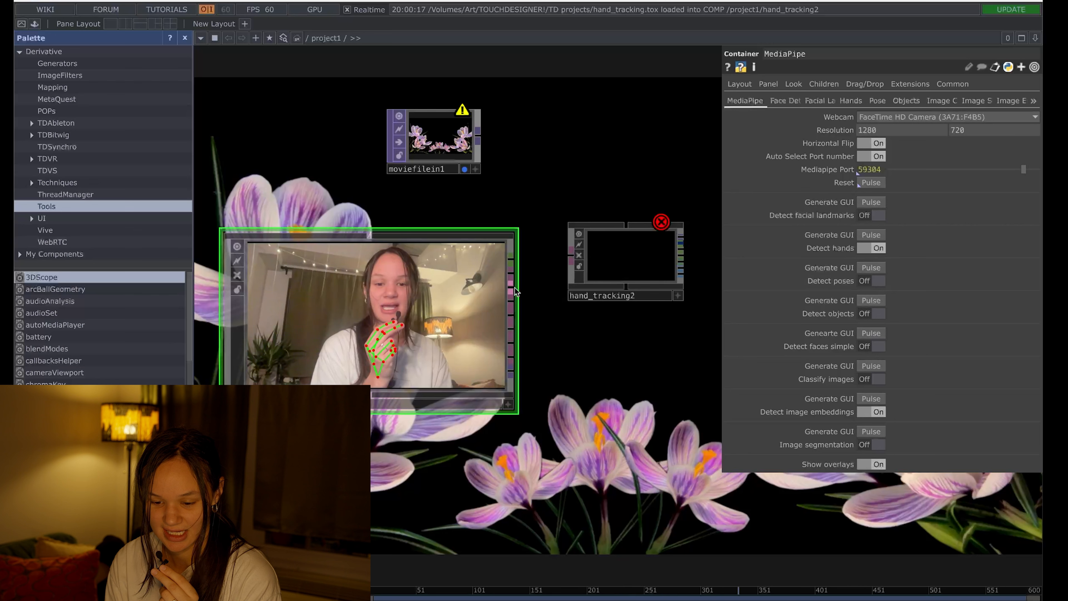
{"action": "left_click_drag", "start_coordinate": [513, 292], "coordinate": [570, 256]}
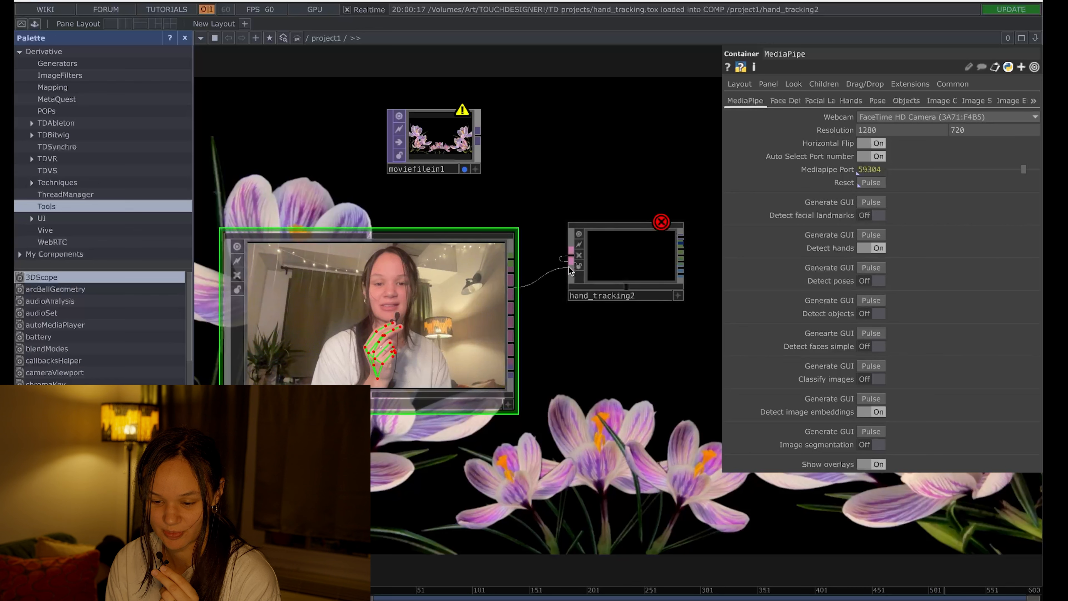
Add a Select CHOP fed by the normalized_data output of hand_tracking2.
{"action": "left_click", "coordinate": [636, 277]}
{"action": "left_click_drag", "start_coordinate": [619, 327], "coordinate": [496, 315]}
{"action": "scroll", "coordinate": [538, 282], "scroll_direction": "up", "scroll_amount": 2}
{"action": "left_click_drag", "start_coordinate": [540, 365], "coordinate": [500, 356]}
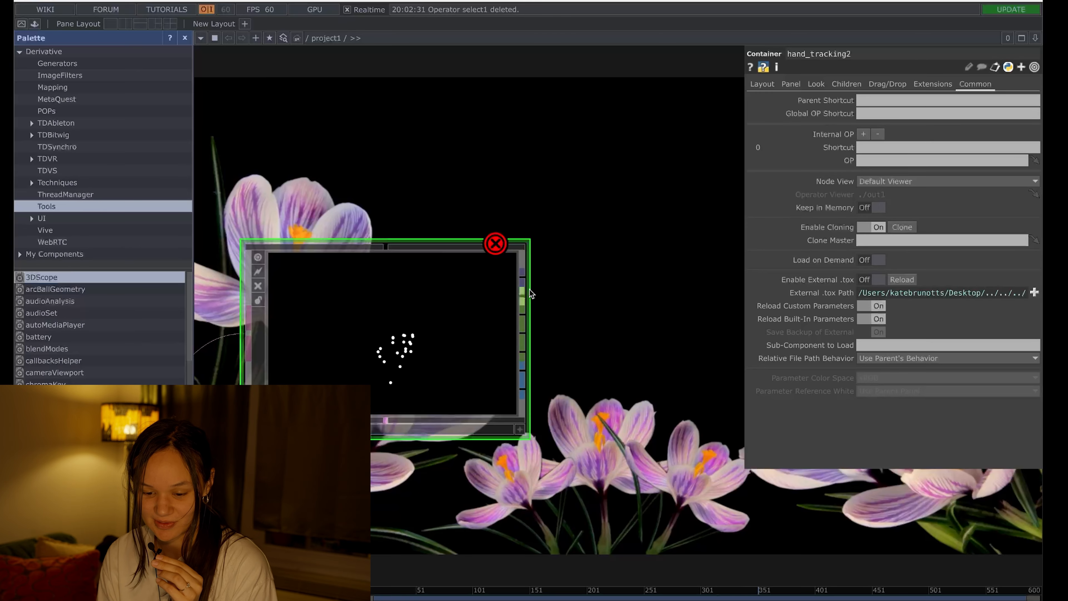
{"action": "key", "text": "Tab"}
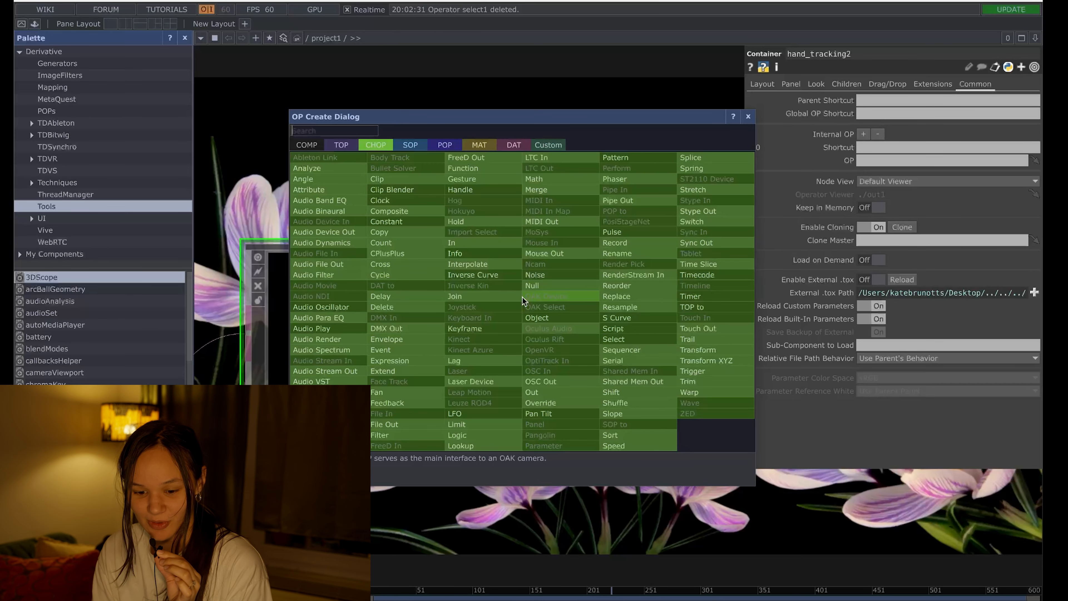
{"action": "left_click", "coordinate": [623, 341]}
{"action": "left_click", "coordinate": [666, 268]}
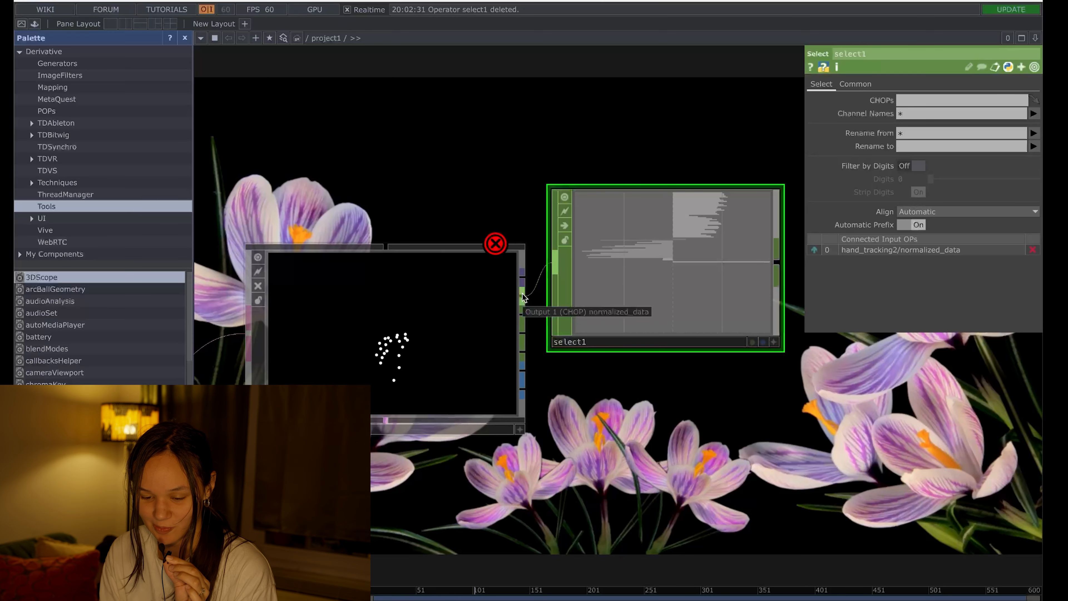
Examine the hand landmark channels in the Select CHOP, covering the x, y and z coordinates of both hands.
{"action": "scroll", "coordinate": [699, 274], "scroll_direction": "up", "scroll_amount": 6}
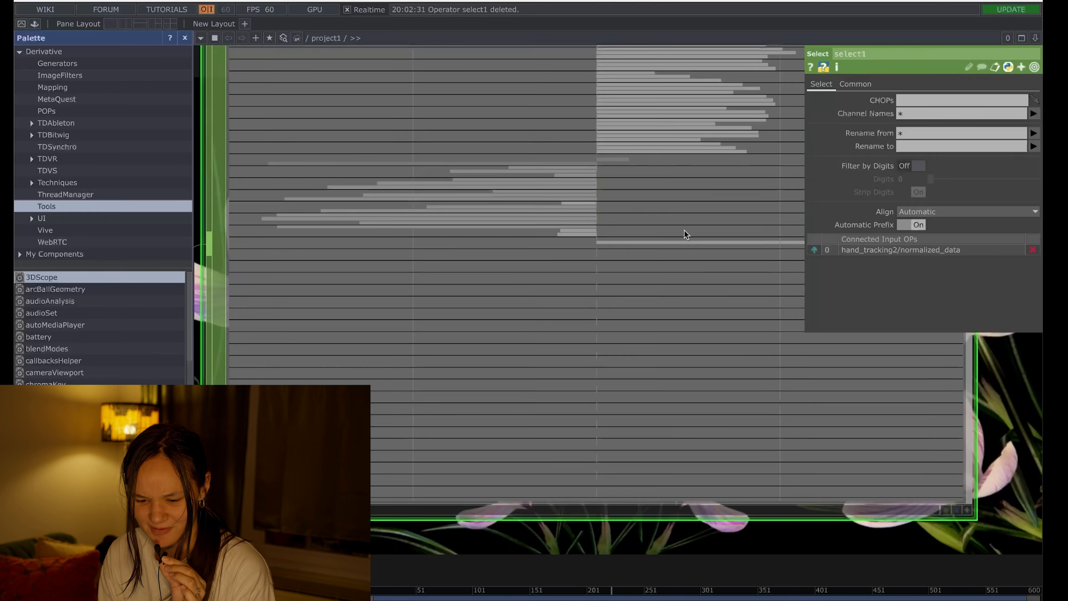
{"action": "scroll", "coordinate": [684, 230], "scroll_direction": "up", "scroll_amount": 4}
{"action": "scroll", "coordinate": [621, 197], "scroll_direction": "up", "scroll_amount": 5}
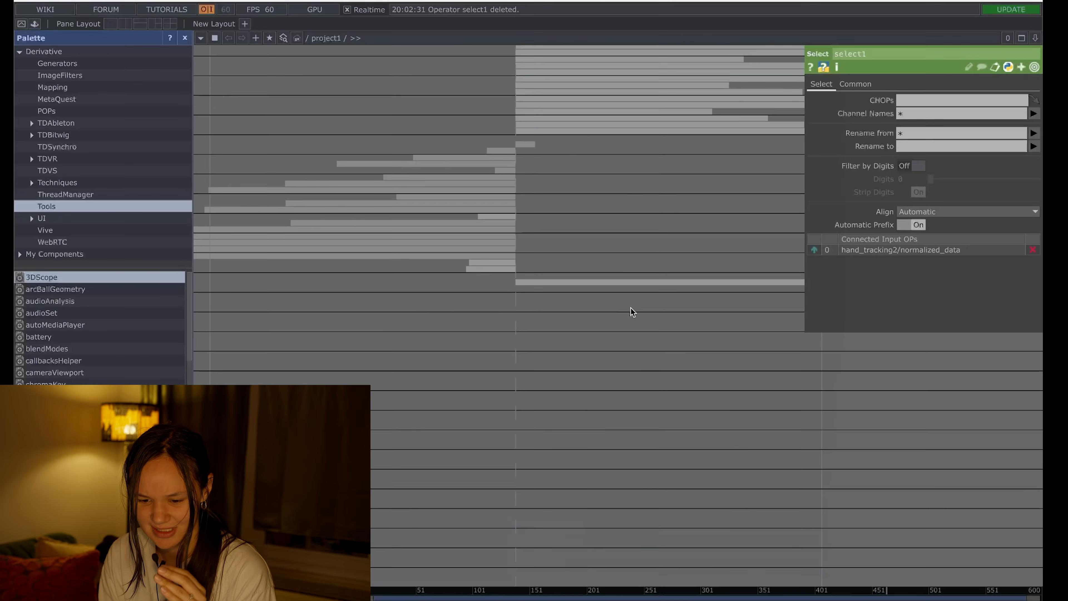
{"action": "scroll", "coordinate": [630, 308], "scroll_direction": "down", "scroll_amount": 3}
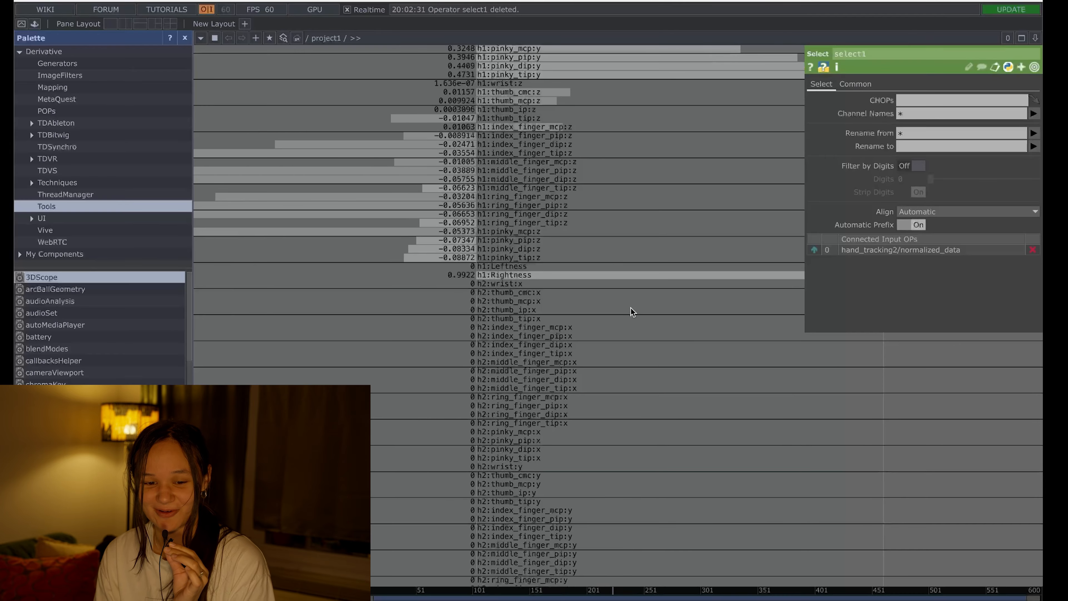
{"action": "scroll", "coordinate": [630, 307], "scroll_direction": "up", "scroll_amount": 3}
{"action": "scroll", "coordinate": [630, 307], "scroll_direction": "up", "scroll_amount": 3}
{"action": "scroll", "coordinate": [631, 308], "scroll_direction": "down", "scroll_amount": 3}
{"action": "scroll", "coordinate": [630, 307], "scroll_direction": "up", "scroll_amount": 2}
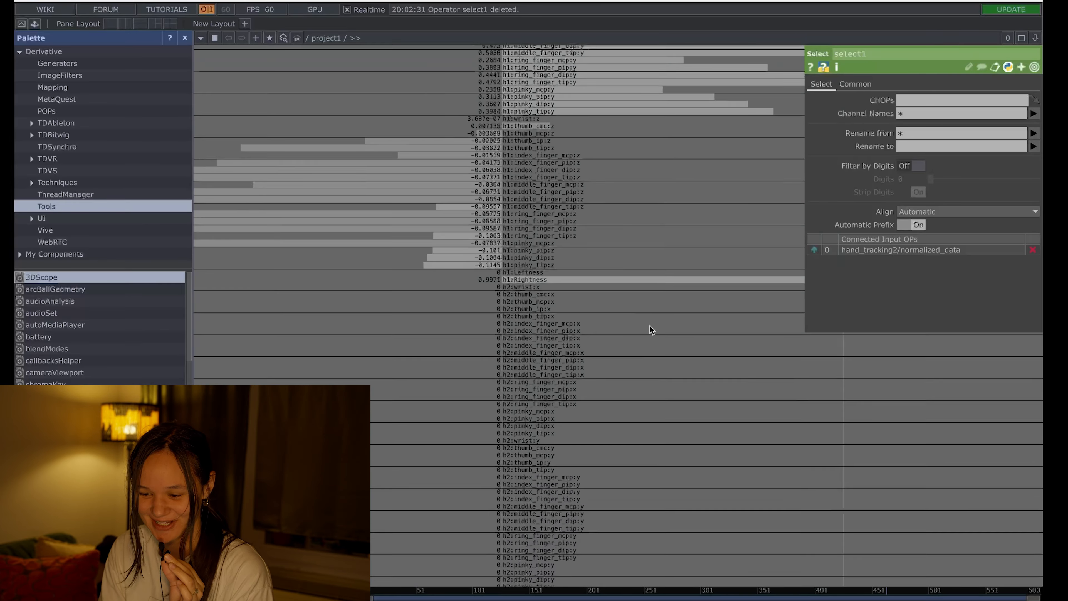
{"action": "scroll", "coordinate": [651, 327], "scroll_direction": "down", "scroll_amount": 5}
{"action": "left_click_drag", "start_coordinate": [589, 203], "coordinate": [542, 315]}
{"action": "scroll", "coordinate": [543, 315], "scroll_direction": "up", "scroll_amount": 1}
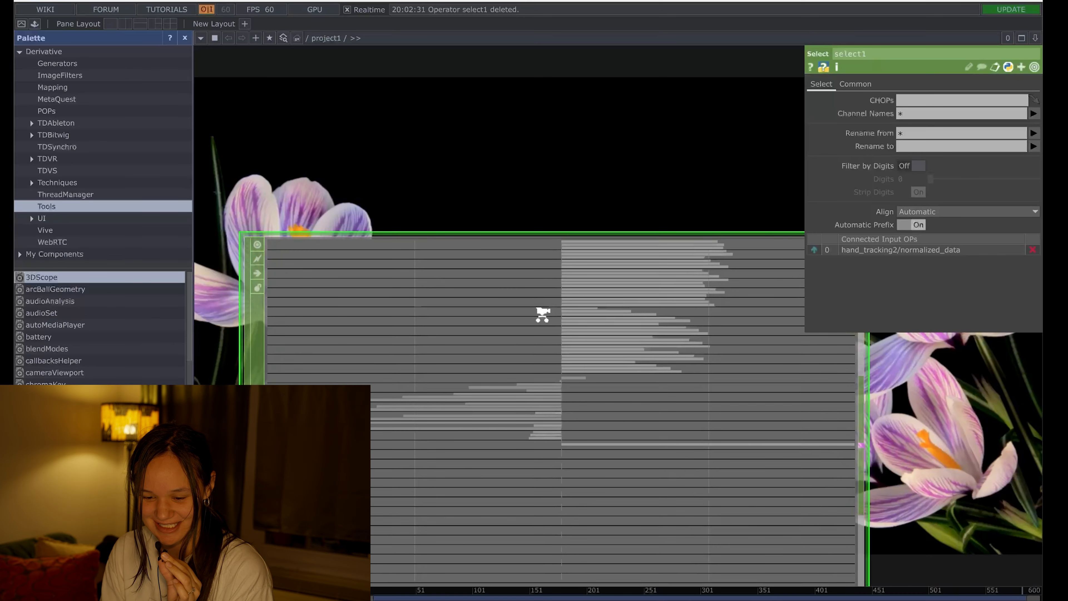
{"action": "scroll", "coordinate": [542, 315], "scroll_direction": "up", "scroll_amount": 3}
{"action": "scroll", "coordinate": [501, 203], "scroll_direction": "up", "scroll_amount": 2}
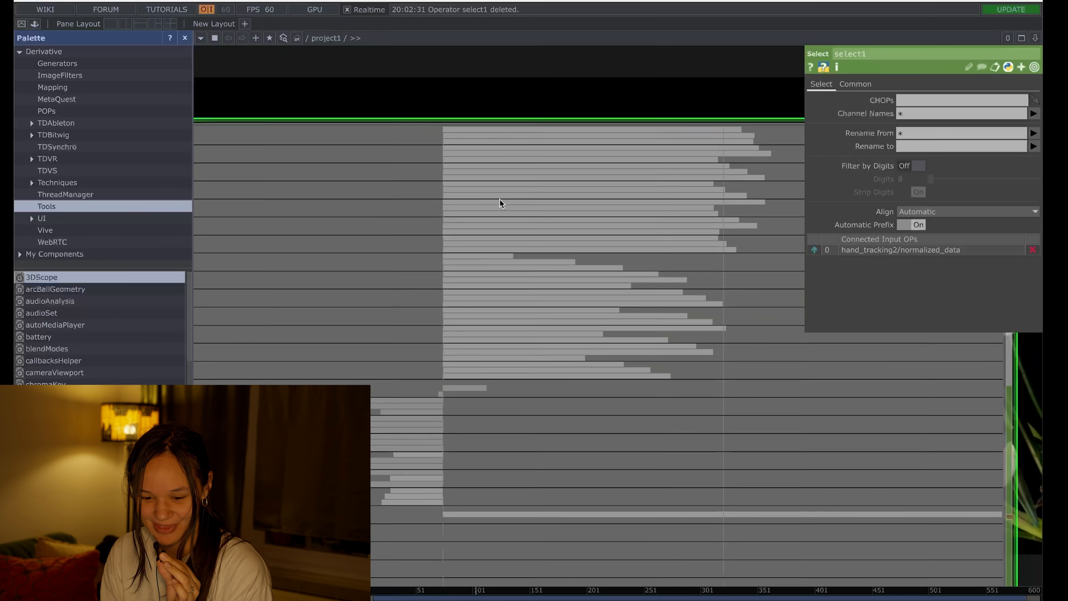
{"action": "scroll", "coordinate": [500, 204], "scroll_direction": "up", "scroll_amount": 4}
{"action": "scroll", "coordinate": [500, 203], "scroll_direction": "down", "scroll_amount": 3}
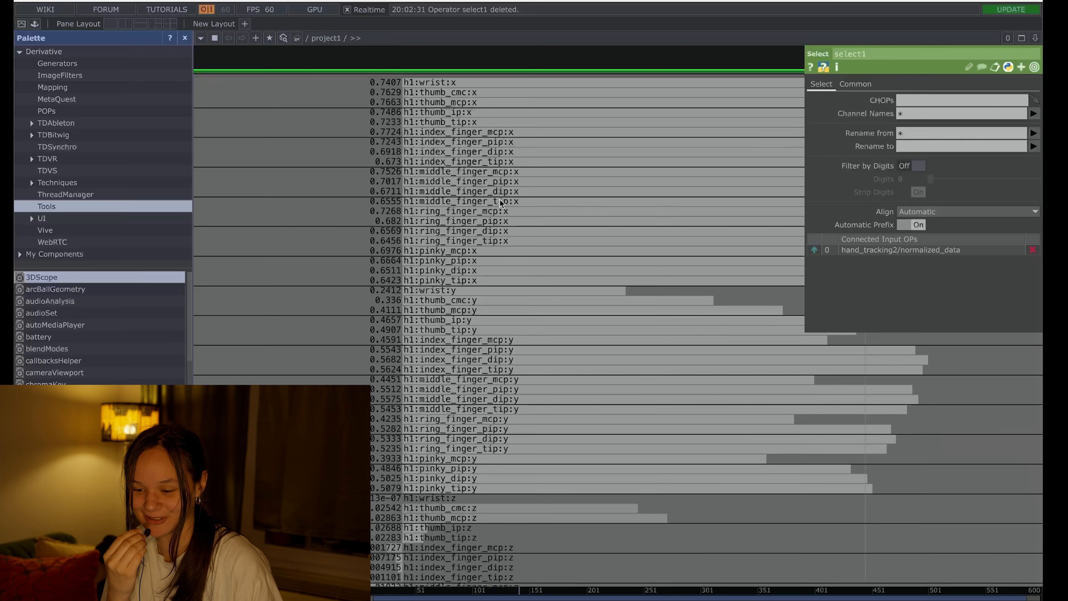
Limit the Select CHOP's Channel Names to h1:pinky_tip:y.
{"action": "left_click", "coordinate": [1035, 114]}
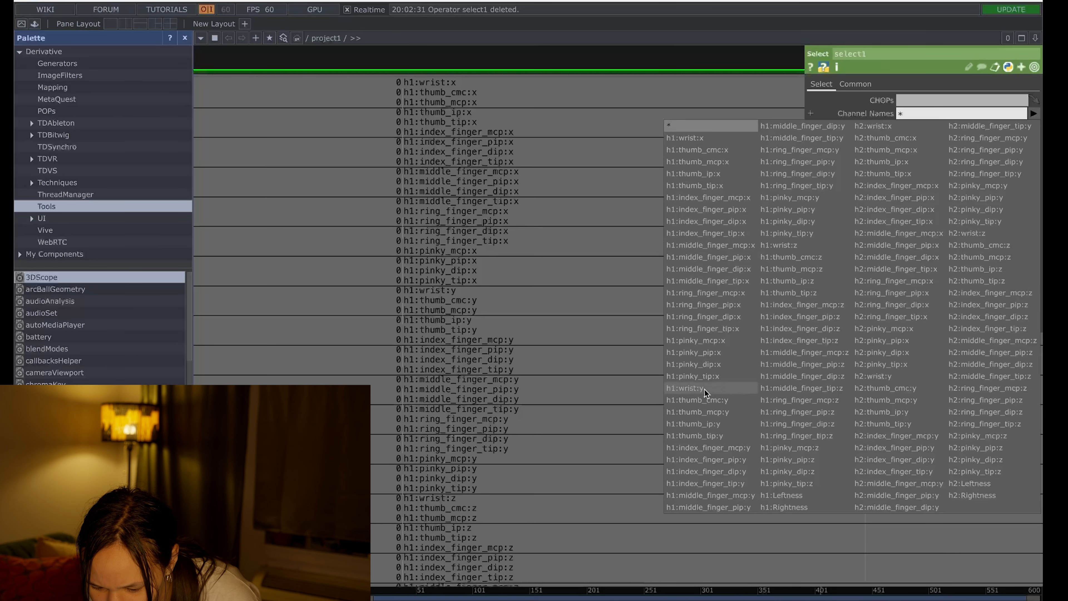
{"action": "left_click", "coordinate": [785, 483]}
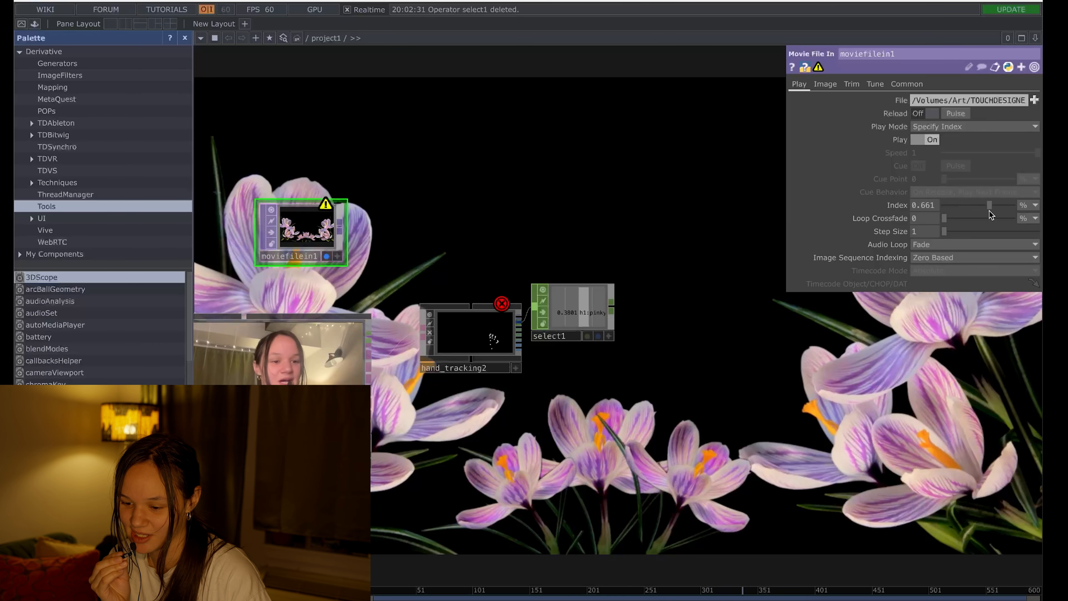
Scrub the flower movie's Index down to 0 and back up to 0.191 to preview the bloom.
{"action": "left_click_drag", "start_coordinate": [989, 205], "coordinate": [948, 206]}
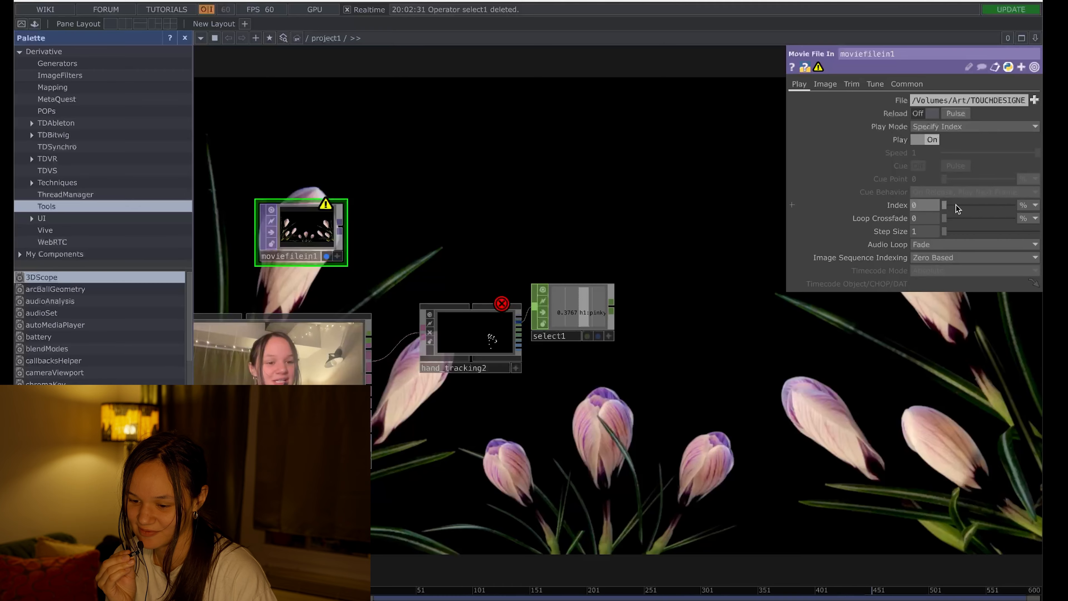
{"action": "mouse_move", "coordinate": [944, 206]}
{"action": "left_mouse_down"}
{"action": "mouse_move", "coordinate": [1010, 206]}
{"action": "mouse_move", "coordinate": [958, 205]}
{"action": "left_mouse_up"}
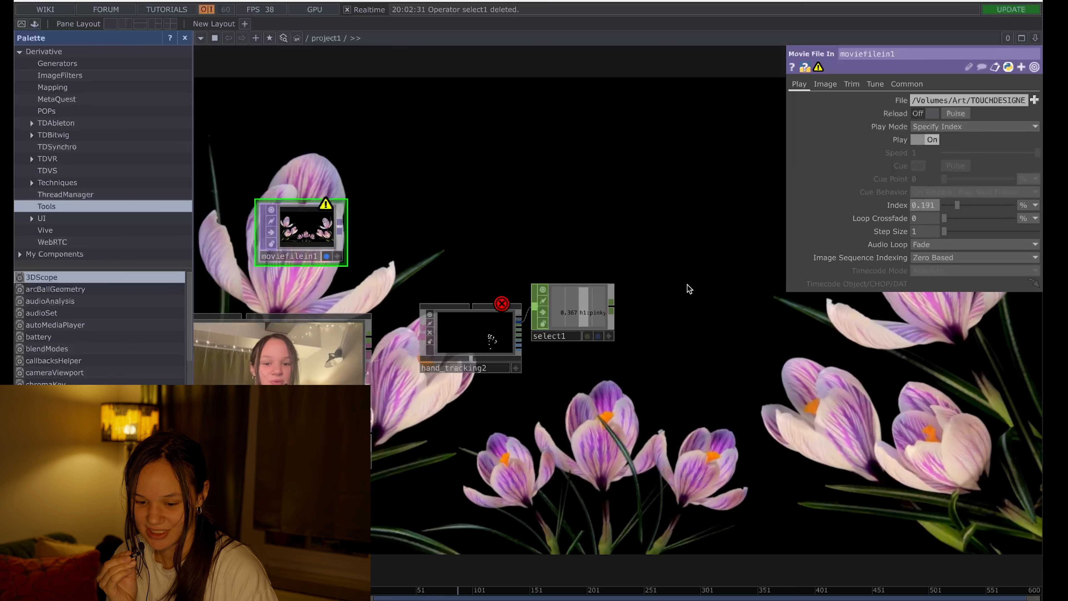
Add a Math CHOP fed by the output of select1.
{"action": "scroll", "coordinate": [688, 285], "scroll_direction": "up", "scroll_amount": 2}
{"action": "scroll", "coordinate": [687, 285], "scroll_direction": "up", "scroll_amount": 3}
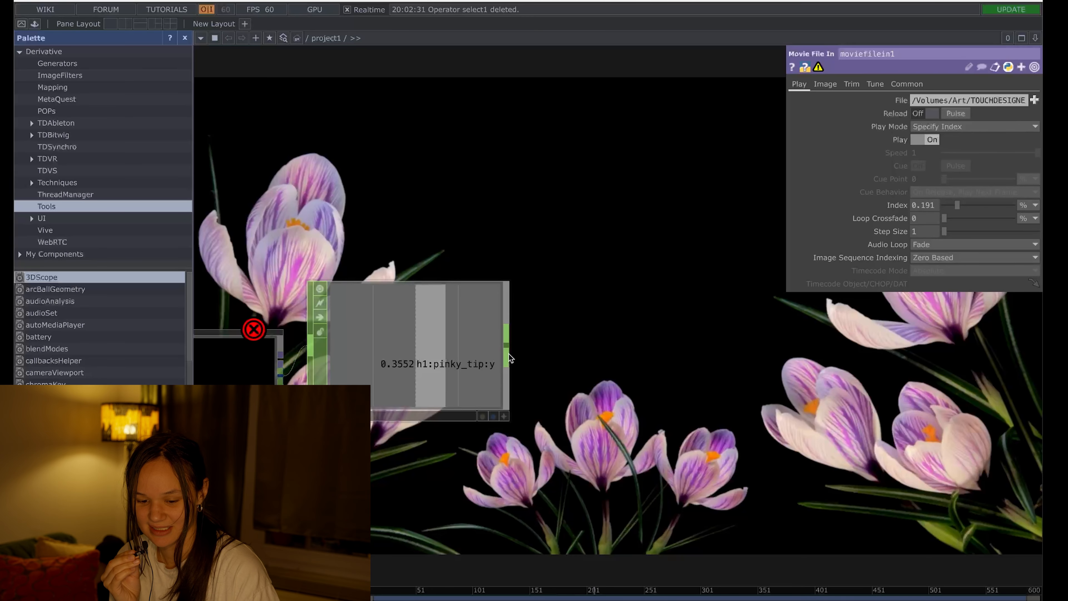
{"action": "right_click", "coordinate": [507, 355]}
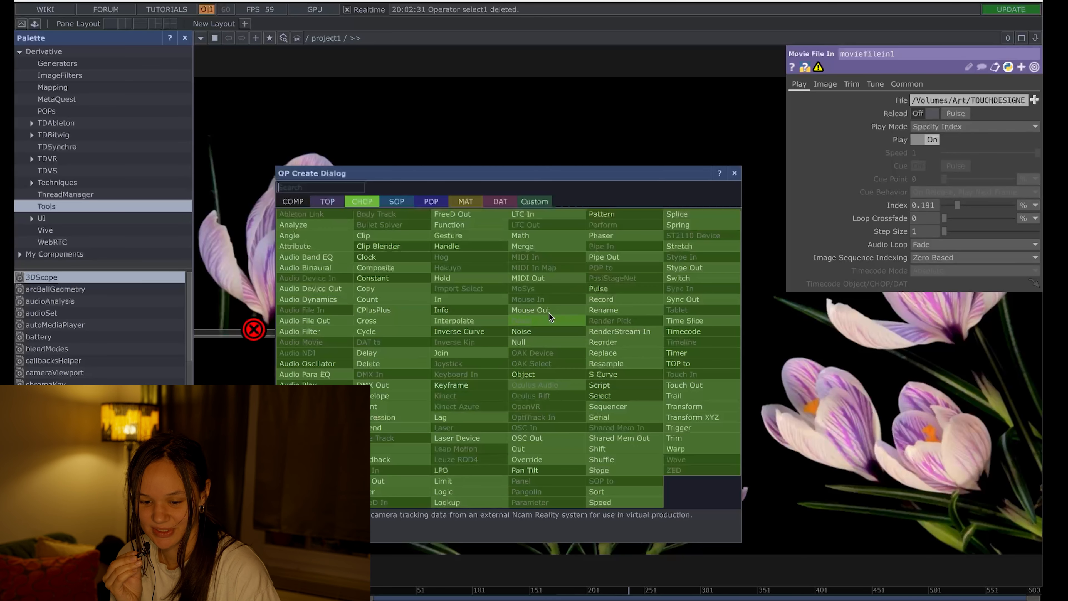
{"action": "left_click", "coordinate": [514, 234]}
{"action": "left_click", "coordinate": [715, 324]}
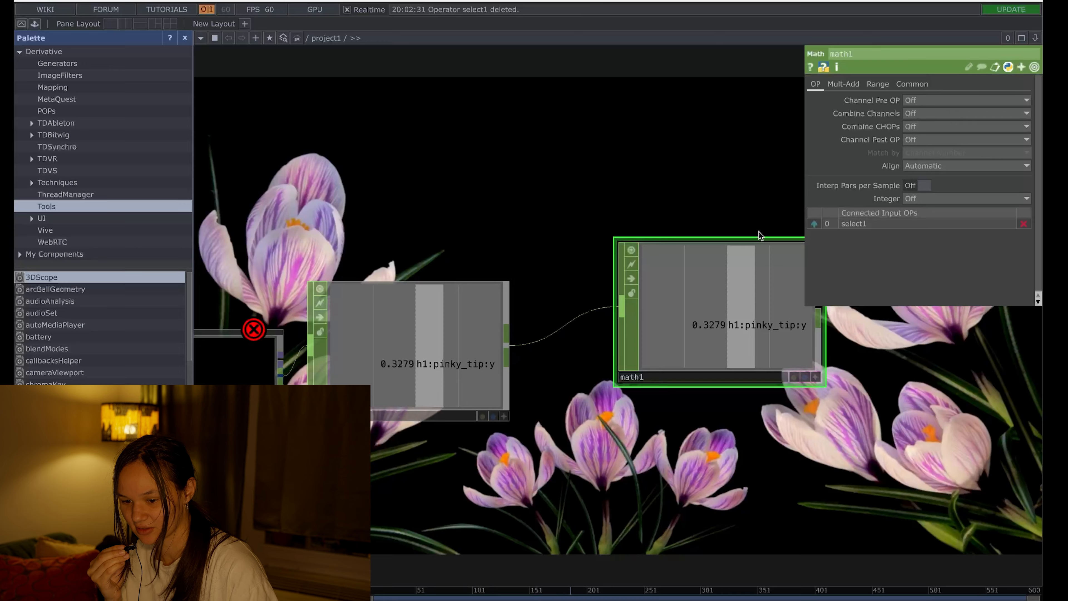
Set math1's From Range to 0.4 and 0.6.
{"action": "left_click", "coordinate": [845, 83]}
{"action": "left_click", "coordinate": [888, 86]}
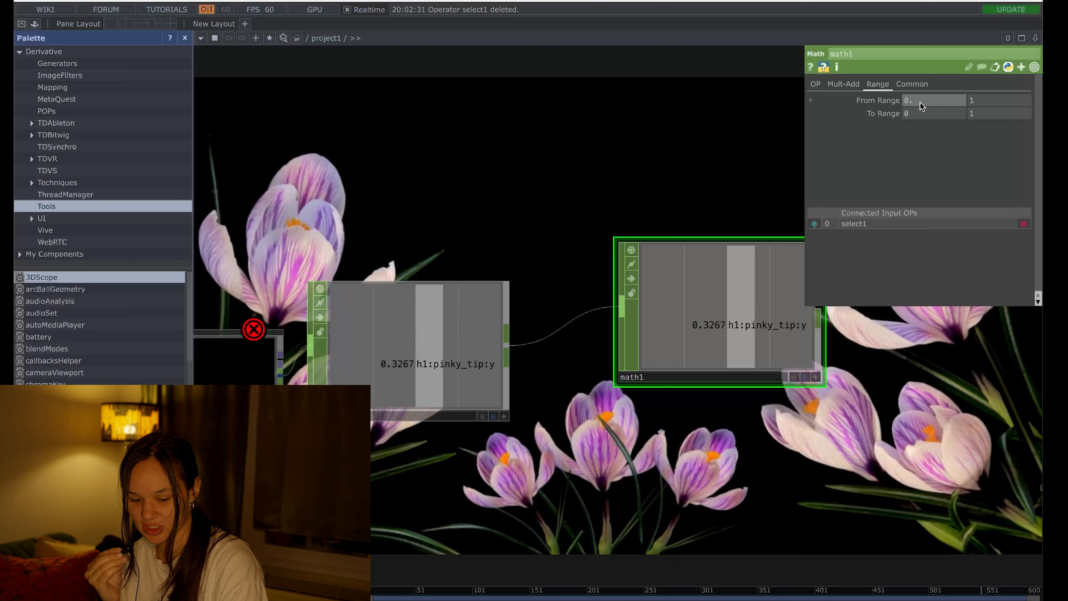
{"action": "key", "text": "Return"}
{"action": "left_click", "coordinate": [984, 100]}
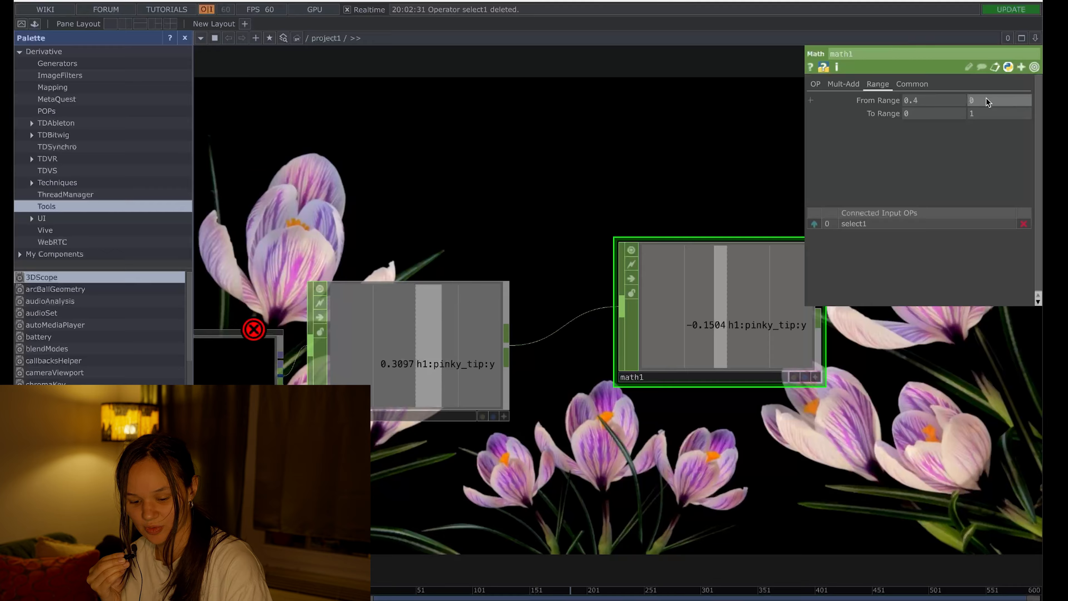
{"action": "type", "text": "0.6"}
{"action": "key", "text": "Return"}
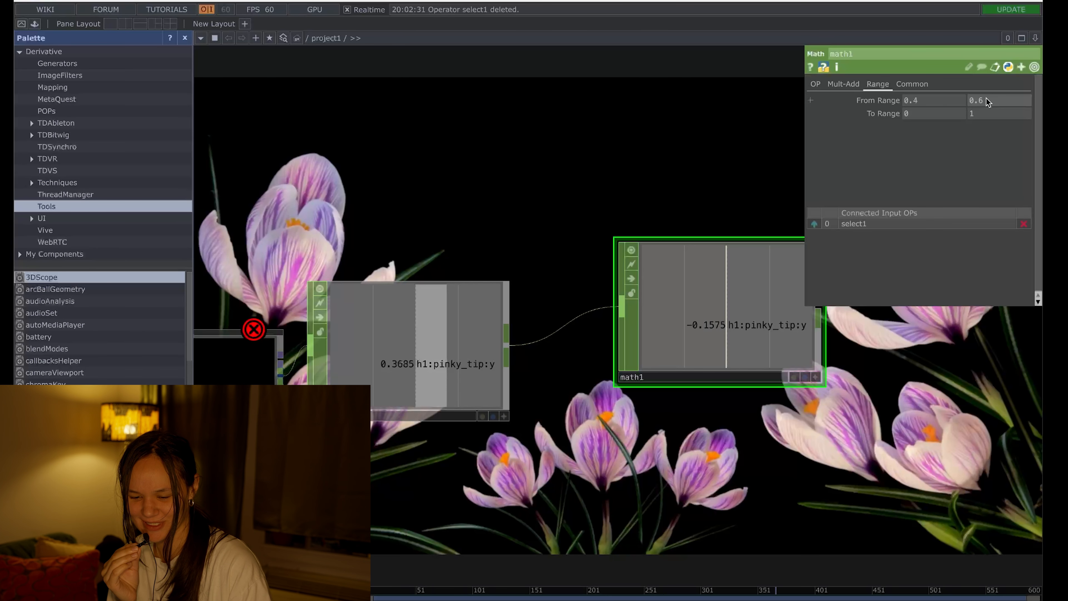
{"action": "scroll", "coordinate": [854, 390], "scroll_direction": "down", "scroll_amount": 4}
{"action": "right_click", "coordinate": [853, 396]}
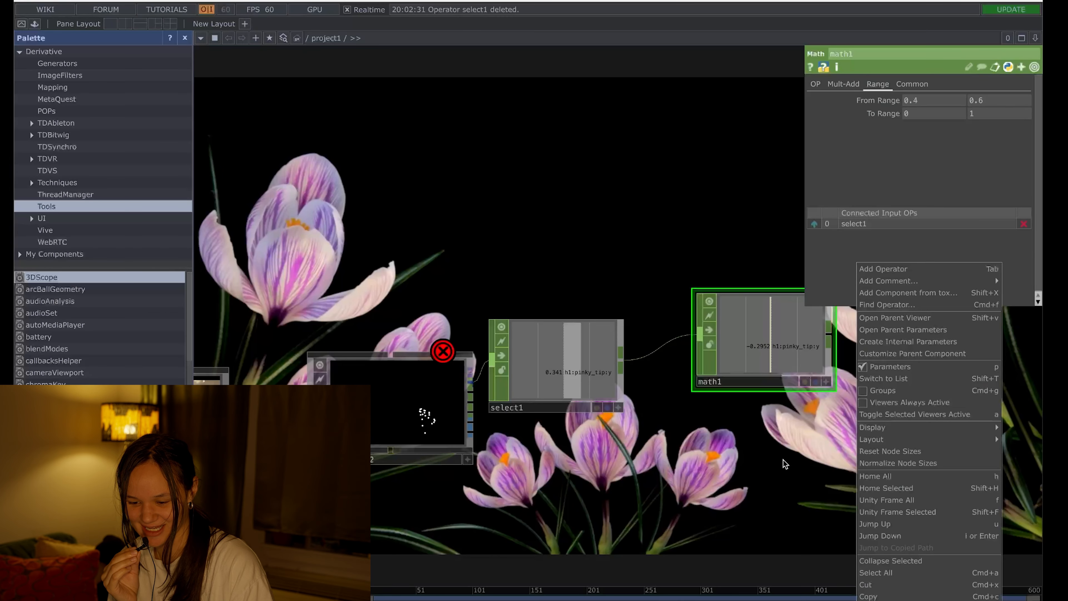
{"action": "key", "text": "Tab"}
{"action": "key", "text": "Escape"}
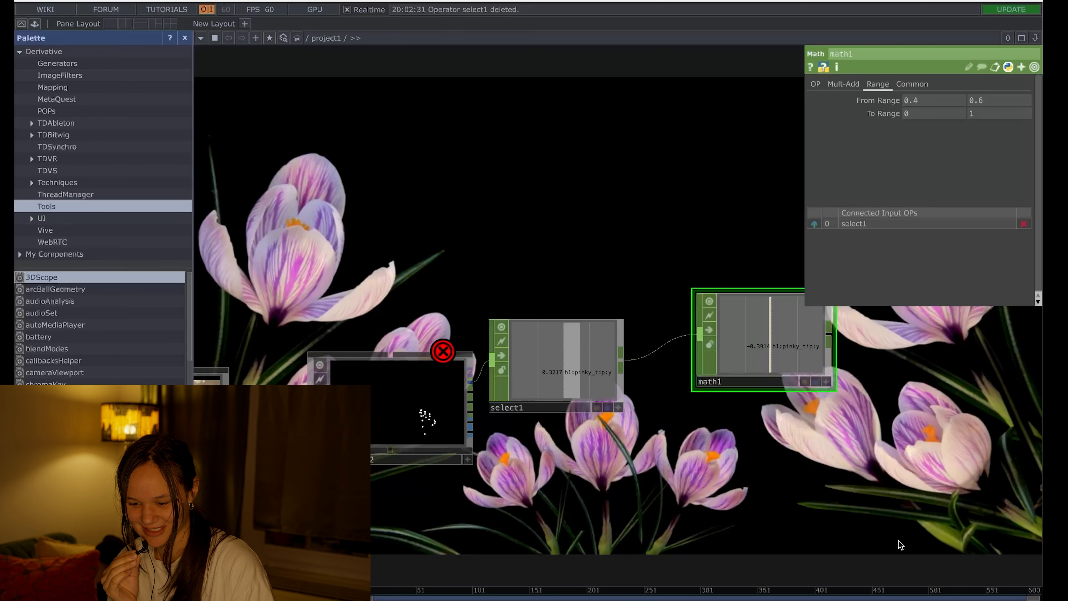
Add a Null CHOP fed by the output of math1.
{"action": "left_click_drag", "start_coordinate": [885, 488], "coordinate": [575, 456]}
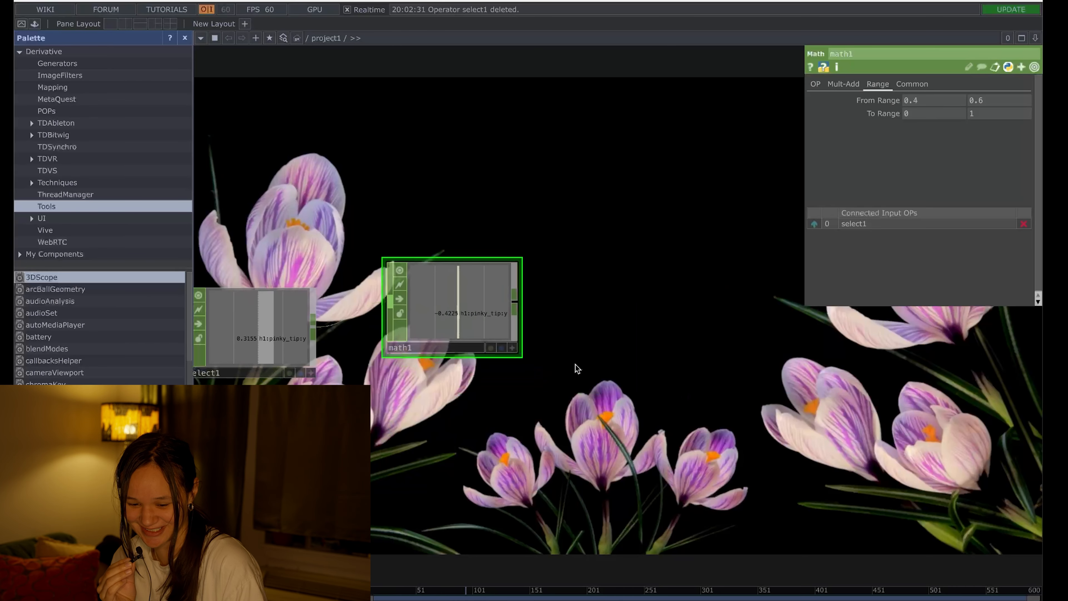
{"action": "right_click", "coordinate": [520, 308]}
{"action": "key", "text": "Escape"}
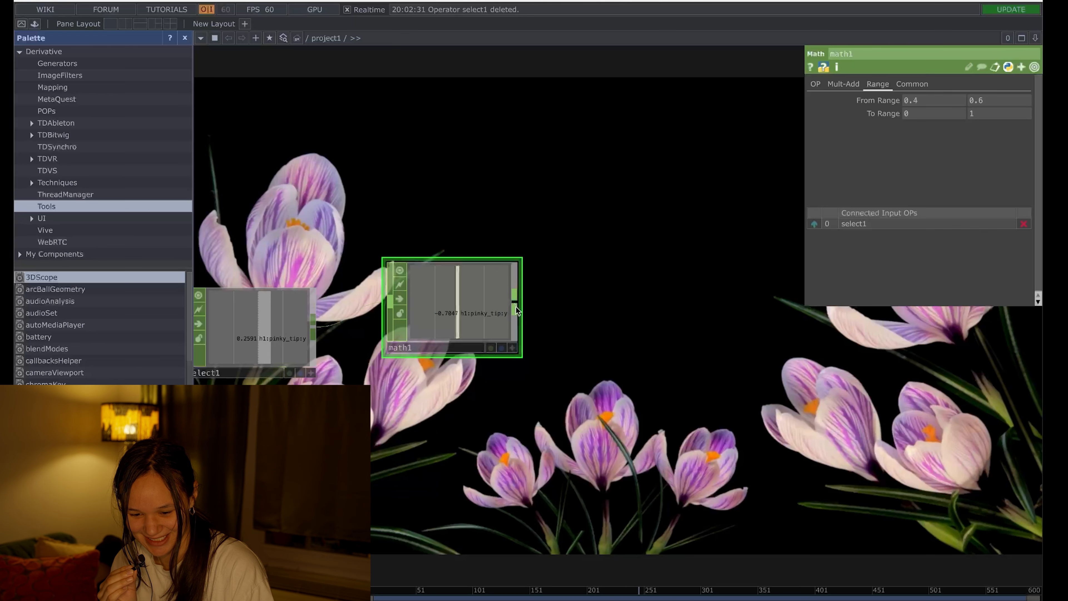
{"action": "right_click", "coordinate": [521, 310]}
{"action": "left_click", "coordinate": [539, 298]}
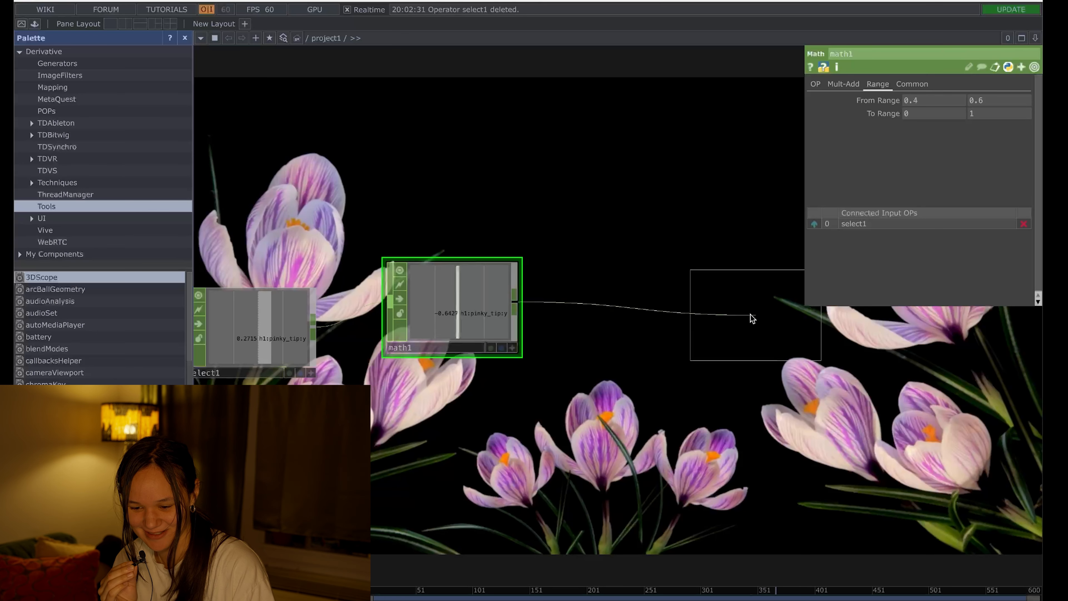
{"action": "left_click", "coordinate": [743, 318]}
Insert a Lag CHOP between math1 and null1, spacing the nodes so it sits between them.
{"action": "right_click", "coordinate": [577, 304]}
{"action": "left_click", "coordinate": [609, 287]}
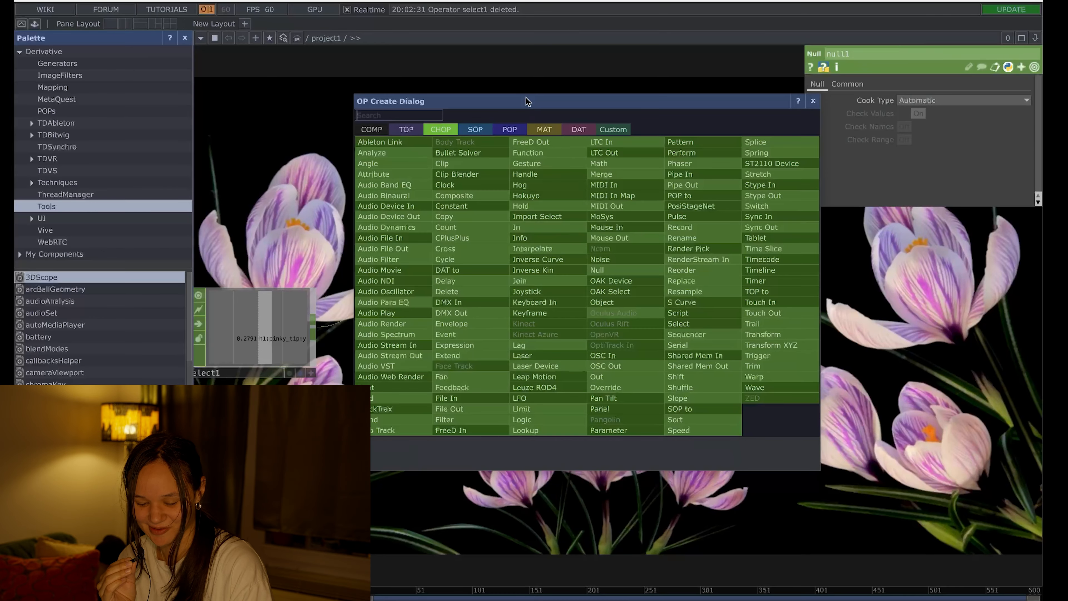
{"action": "type", "text": "lag"}
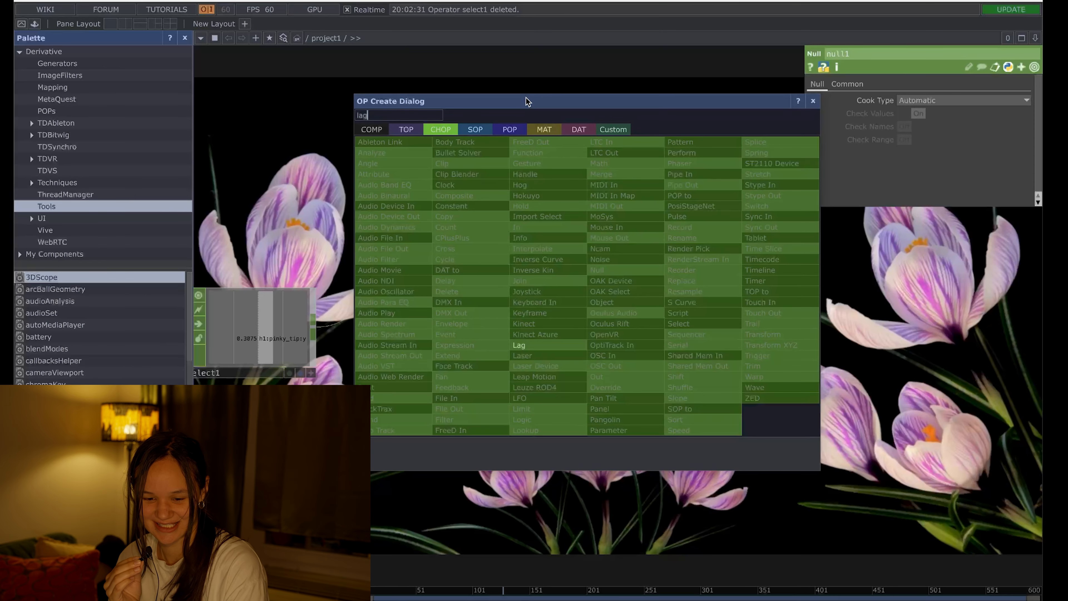
{"action": "left_click", "coordinate": [543, 348]}
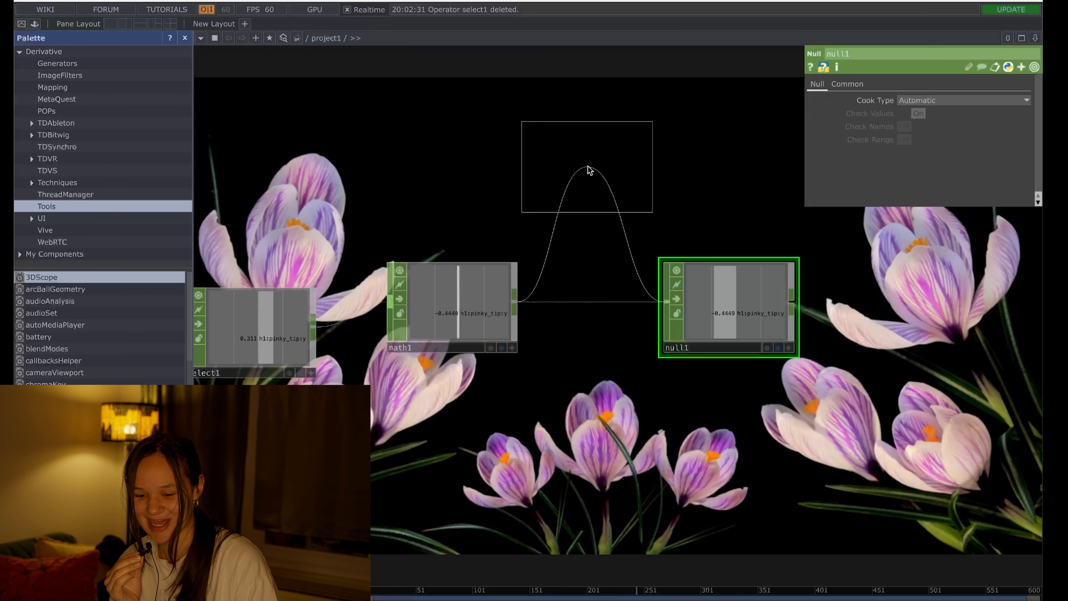
{"action": "left_click", "coordinate": [588, 193]}
{"action": "left_click_drag", "start_coordinate": [682, 343], "coordinate": [758, 343]}
{"action": "left_click_drag", "start_coordinate": [602, 223], "coordinate": [653, 324]}
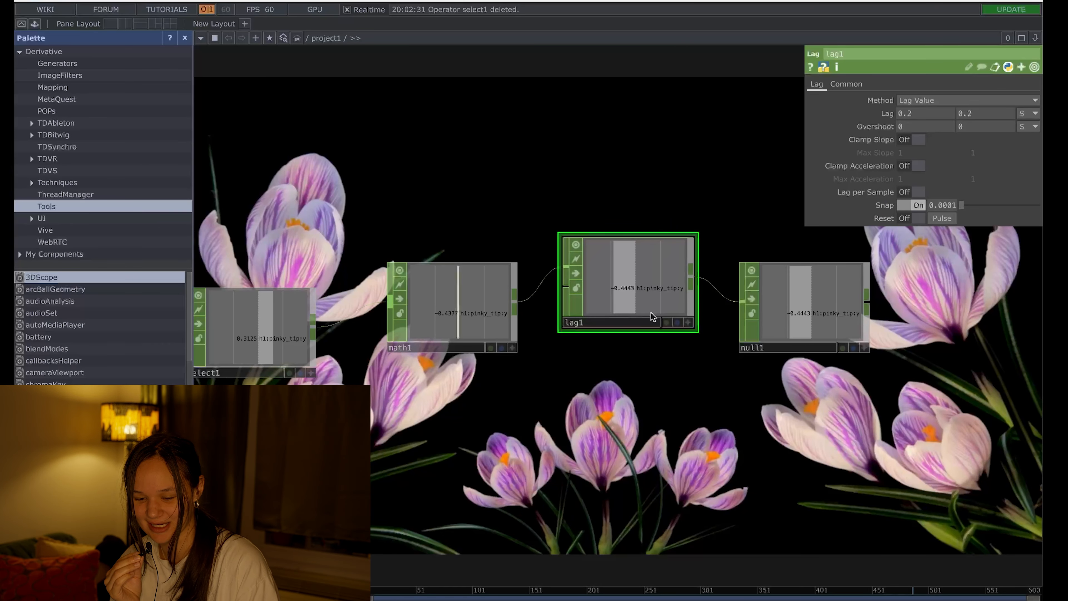
{"action": "right_click", "coordinate": [537, 296]}
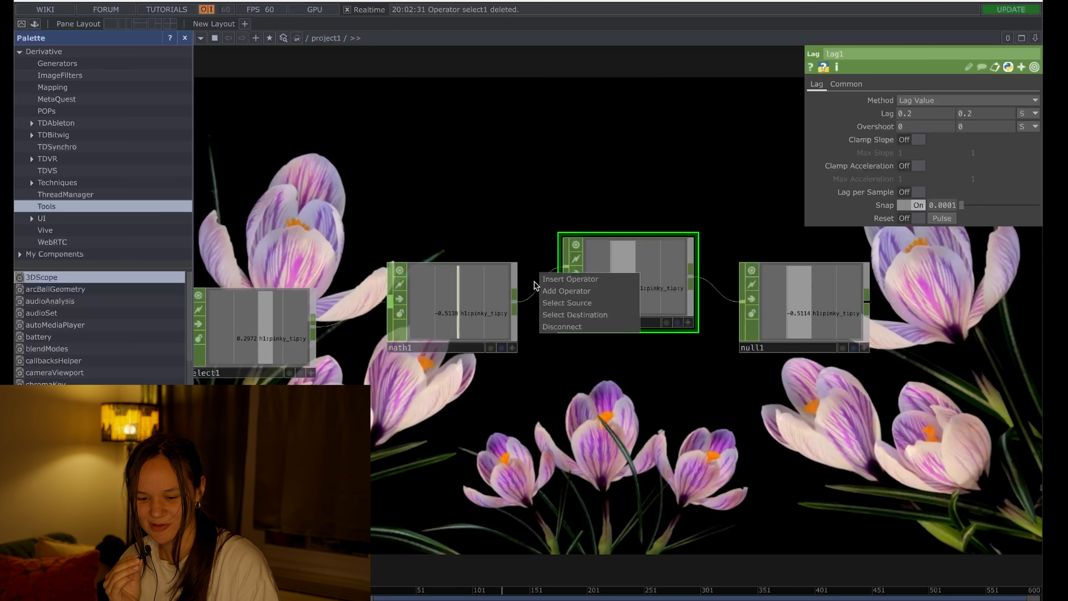
{"action": "left_click", "coordinate": [559, 465]}
{"action": "key", "text": "Tab"}
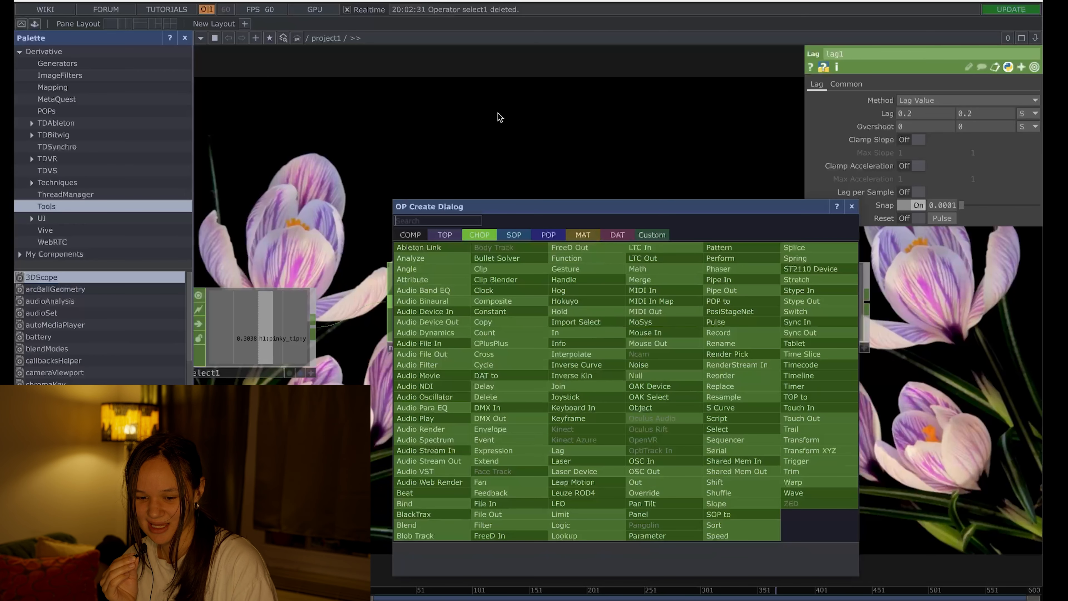
{"action": "key", "text": "Escape"}
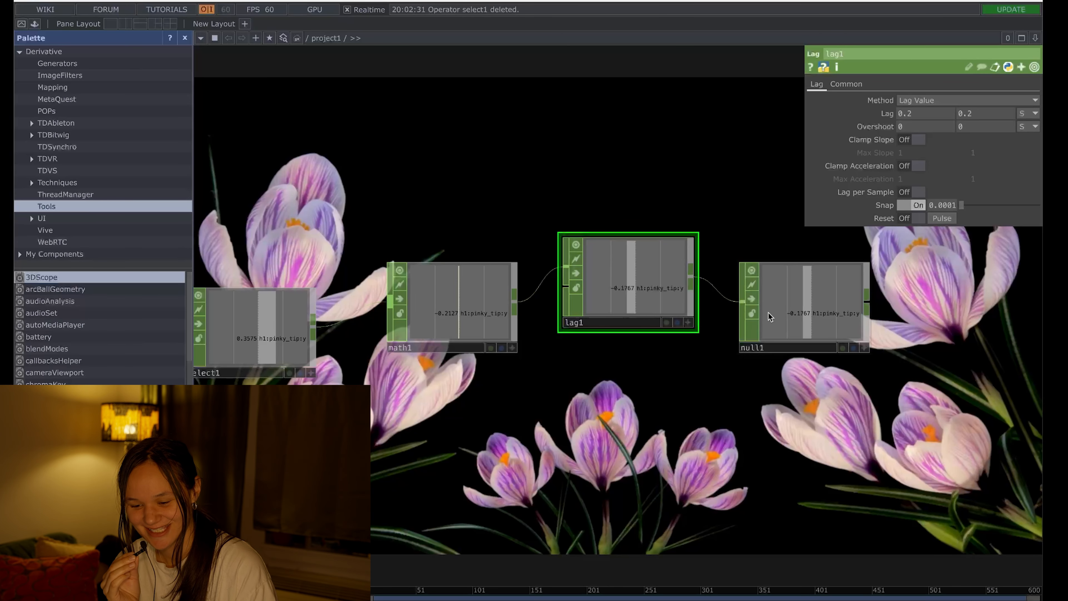
Move null1 above select1 and place moviefilein1 beside it, above hand_tracking2.
{"action": "scroll", "coordinate": [711, 370], "scroll_direction": "down", "scroll_amount": 3}
{"action": "scroll", "coordinate": [710, 374], "scroll_direction": "up", "scroll_amount": 2}
{"action": "left_click", "coordinate": [770, 355]}
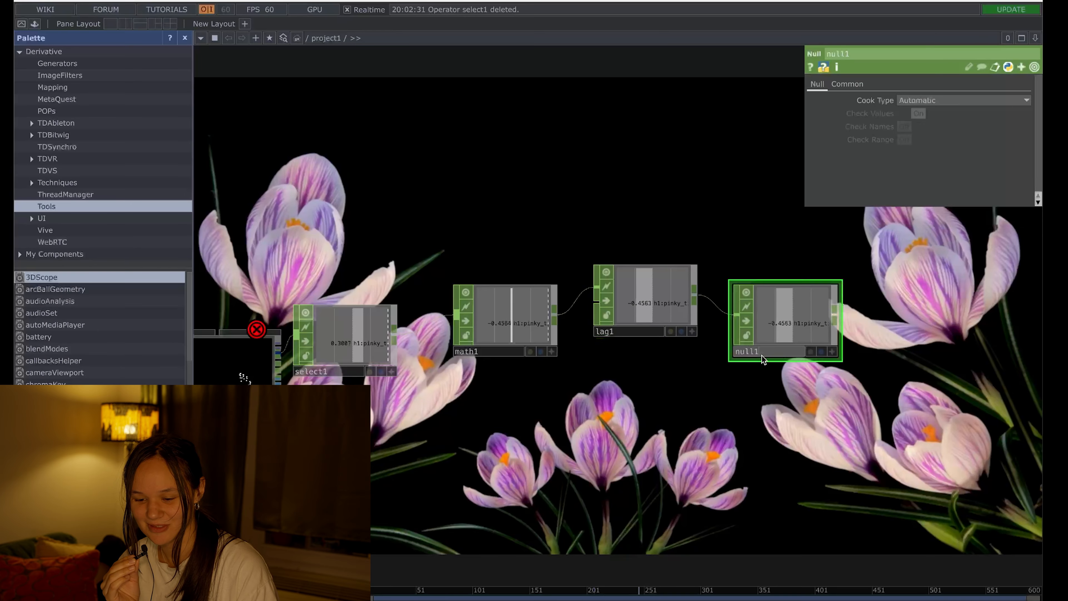
{"action": "left_click_drag", "start_coordinate": [799, 298], "coordinate": [672, 217]}
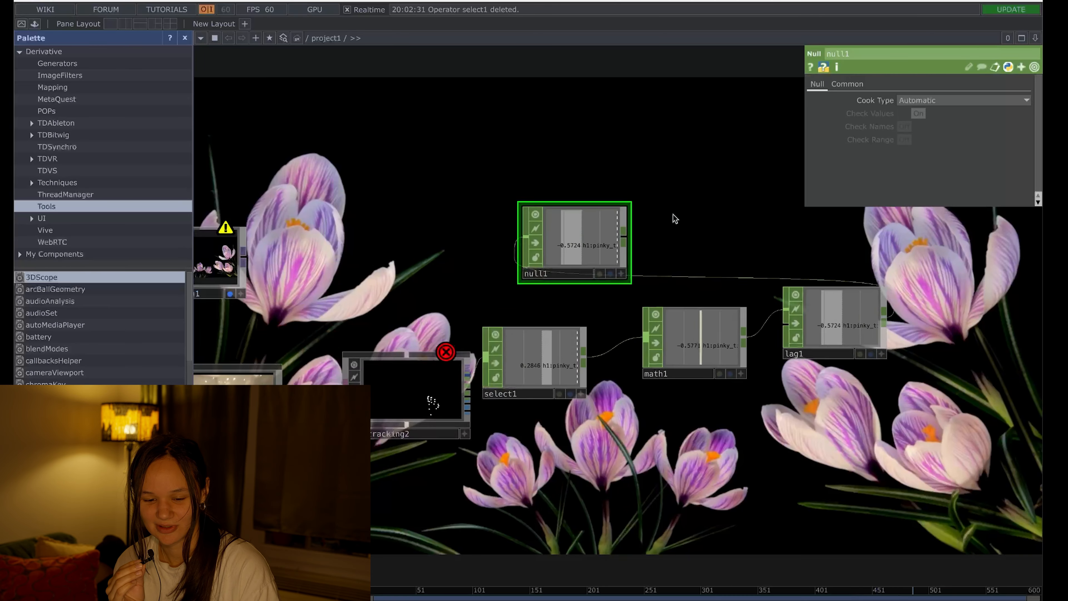
{"action": "left_click_drag", "start_coordinate": [227, 256], "coordinate": [431, 239]}
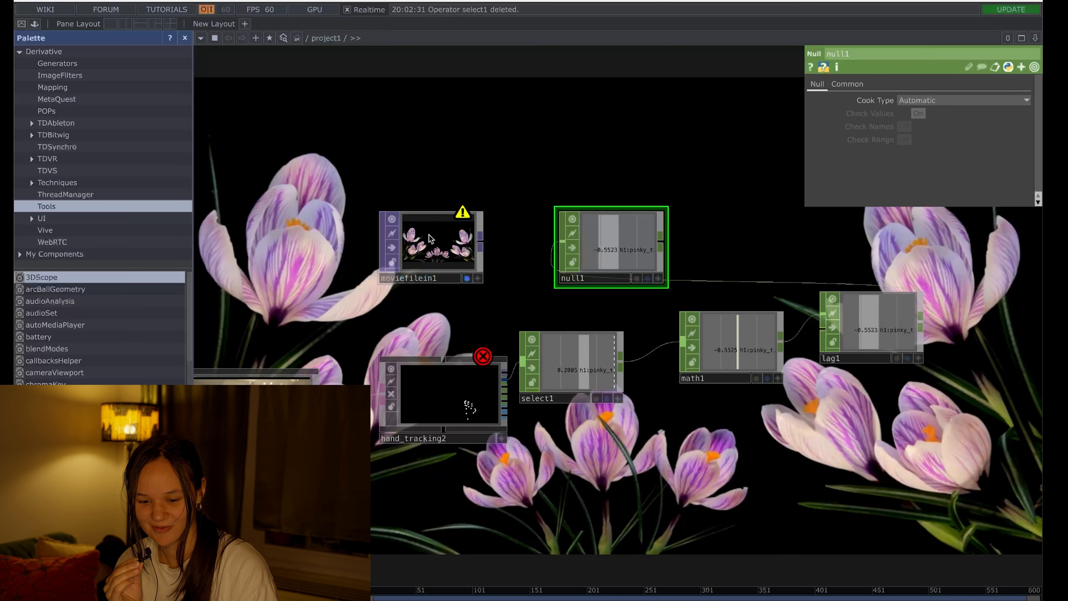
Select moviefilein1 and toggle its parameter display off and on, leaving it shown.
{"action": "left_click", "coordinate": [442, 252]}
{"action": "key", "text": "p"}
{"action": "key", "text": "p"}
{"action": "key", "text": "p"}
{"action": "key", "text": "p"}
{"action": "key", "text": "p"}
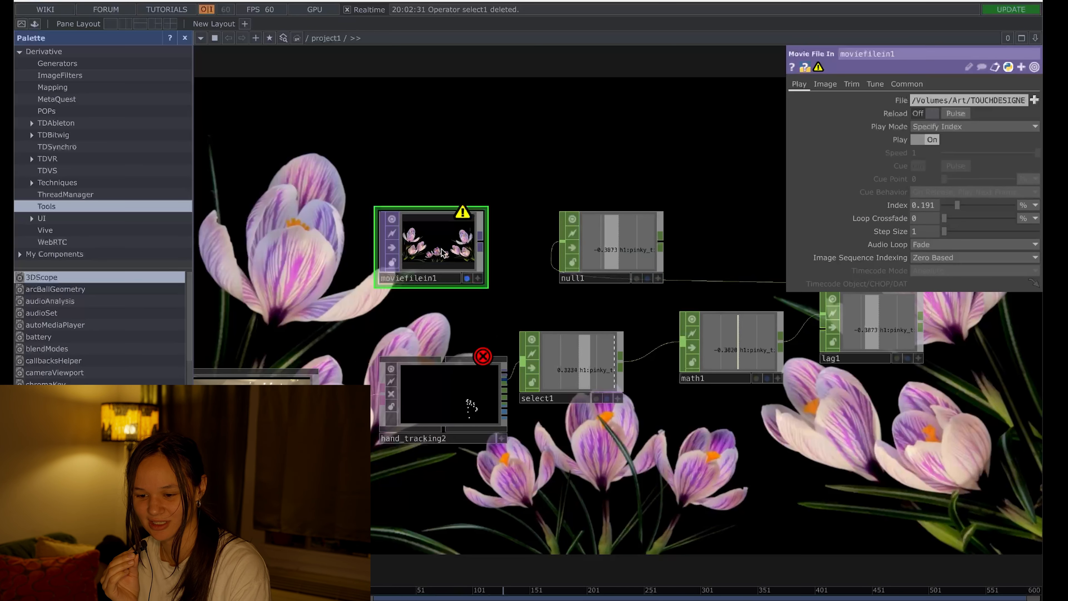
{"action": "key", "text": "p"}
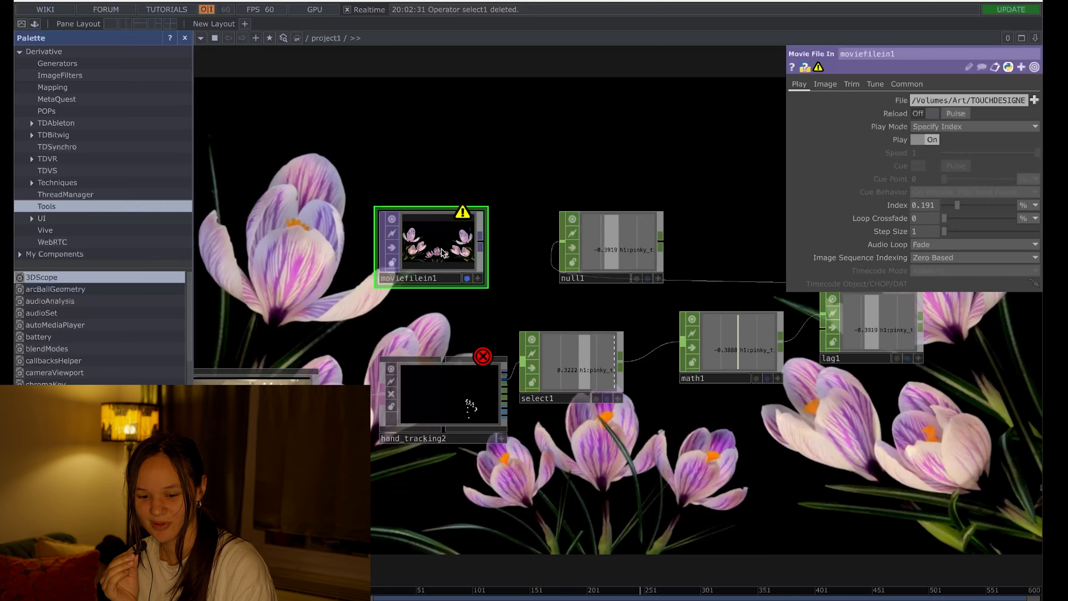
Make null1's viewer active and link its h1:pinky_tip:y channel to moviefilein1's Index as a CHOP Reference.
{"action": "left_click", "coordinate": [654, 270]}
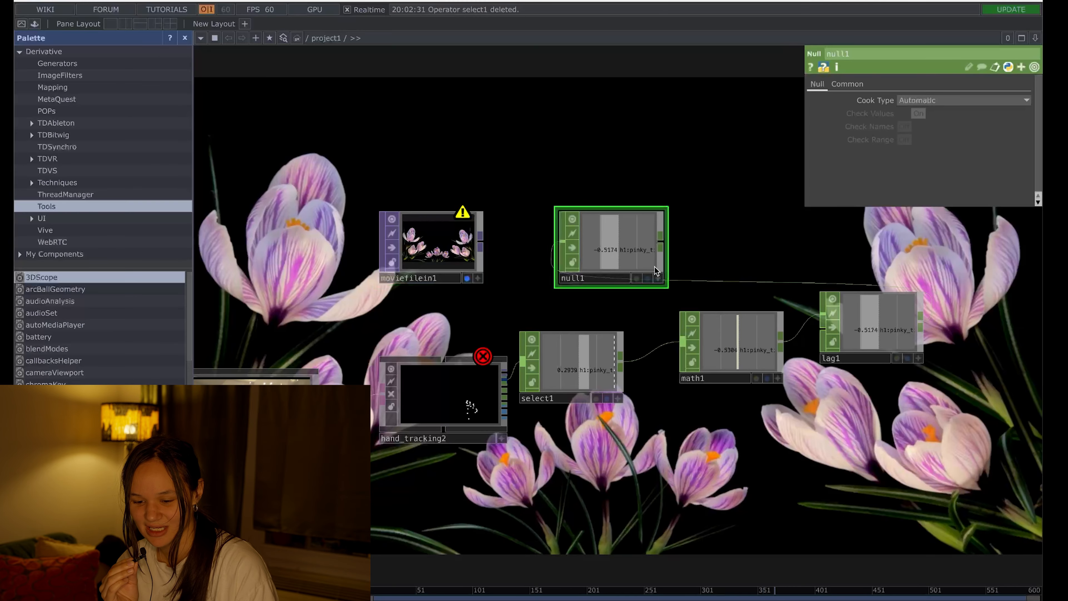
{"action": "left_click", "coordinate": [657, 279]}
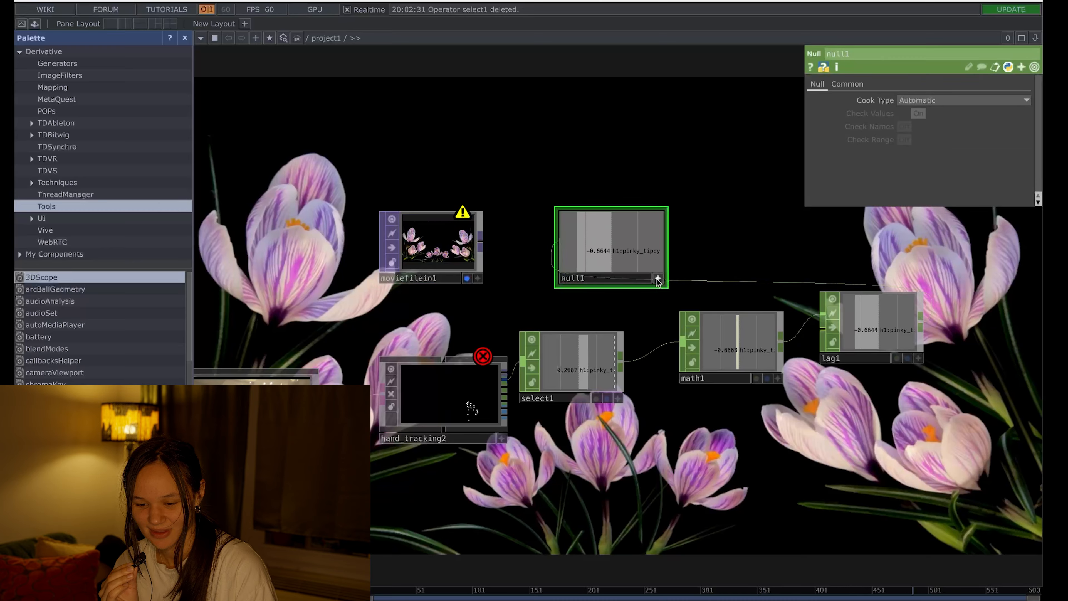
{"action": "left_click", "coordinate": [656, 278]}
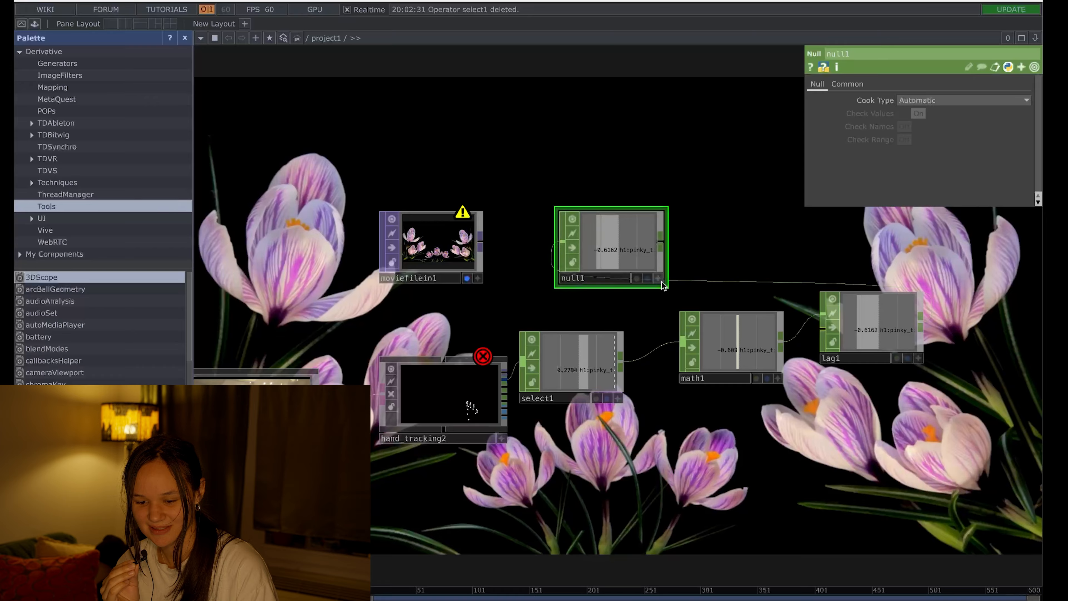
{"action": "left_click", "coordinate": [411, 244]}
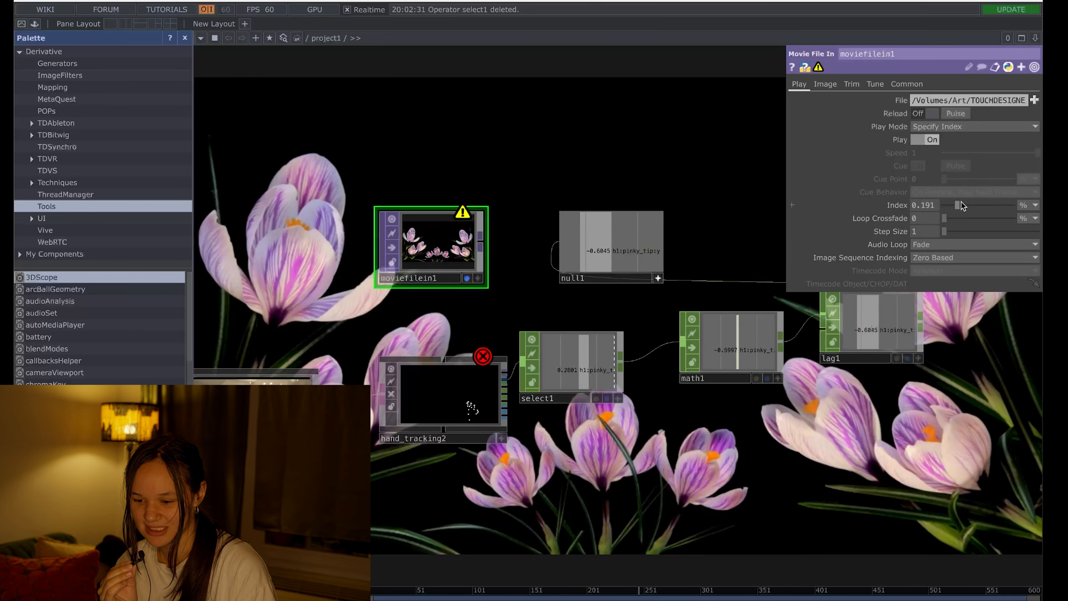
{"action": "left_click", "coordinate": [657, 277]}
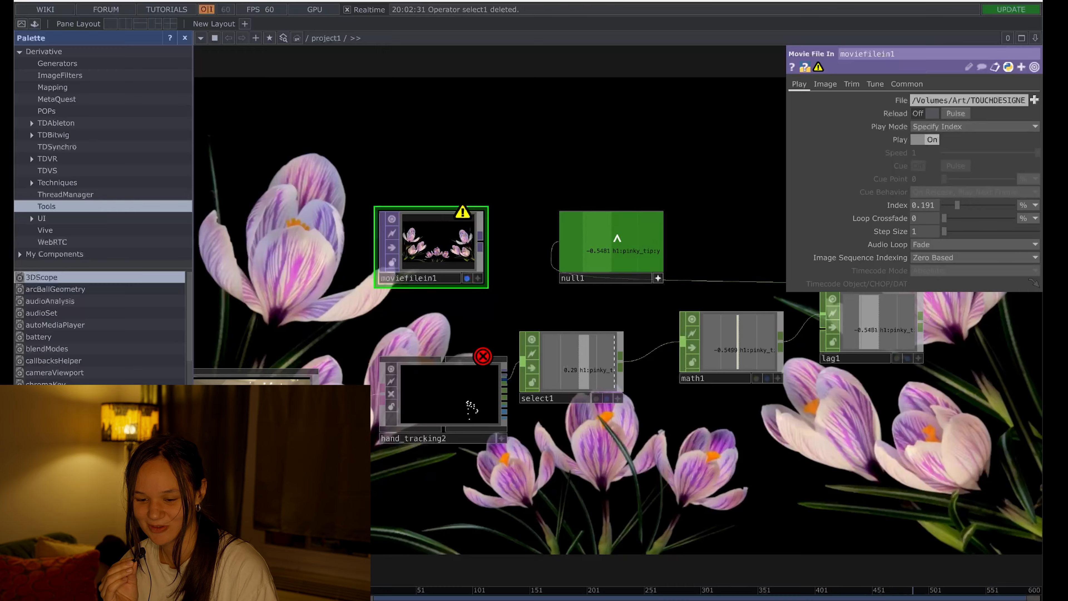
{"action": "left_click_drag", "start_coordinate": [617, 238], "coordinate": [950, 209]}
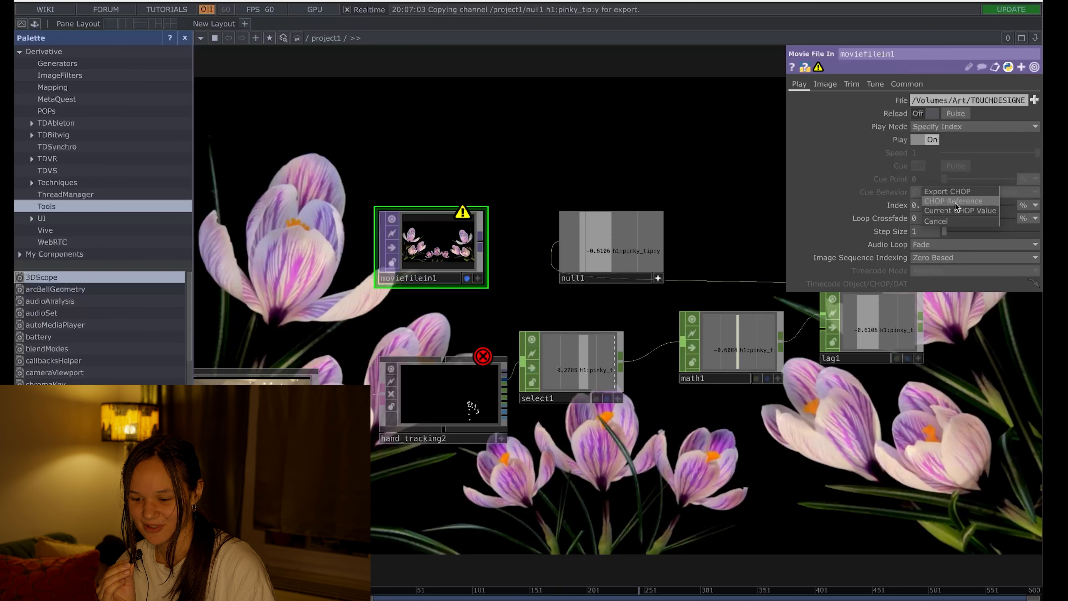
{"action": "left_click", "coordinate": [954, 202]}
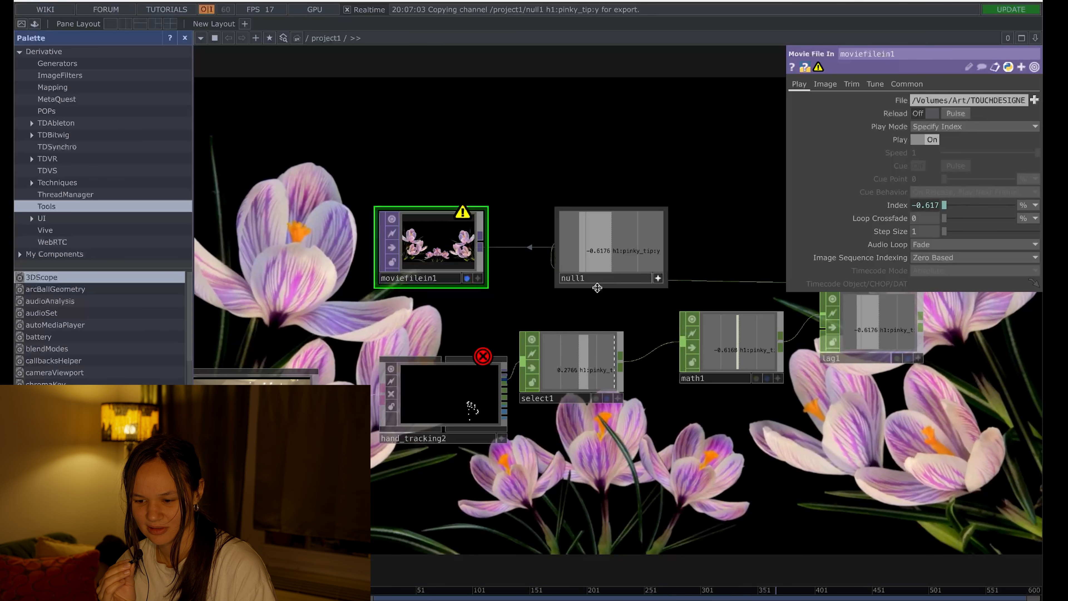